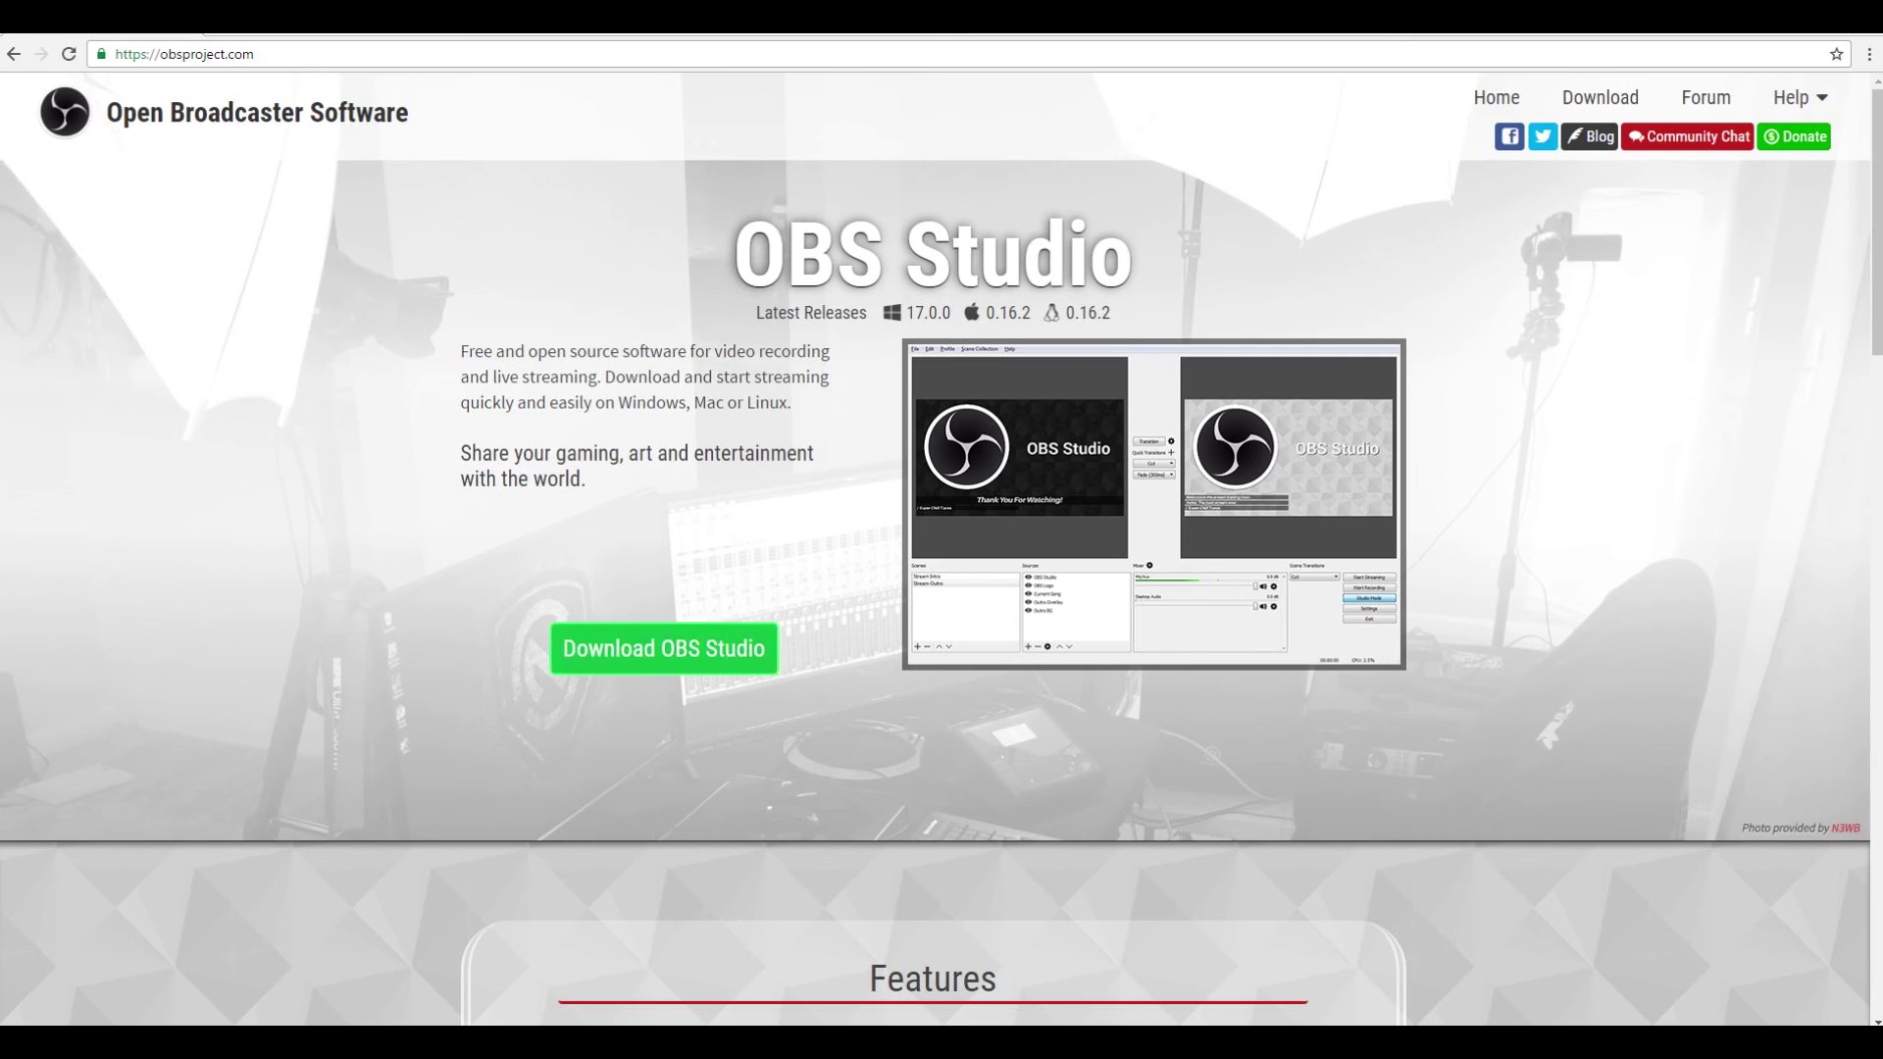
# - Get the OBS Studio download from the OBS project website
pyautogui.click(664, 648)
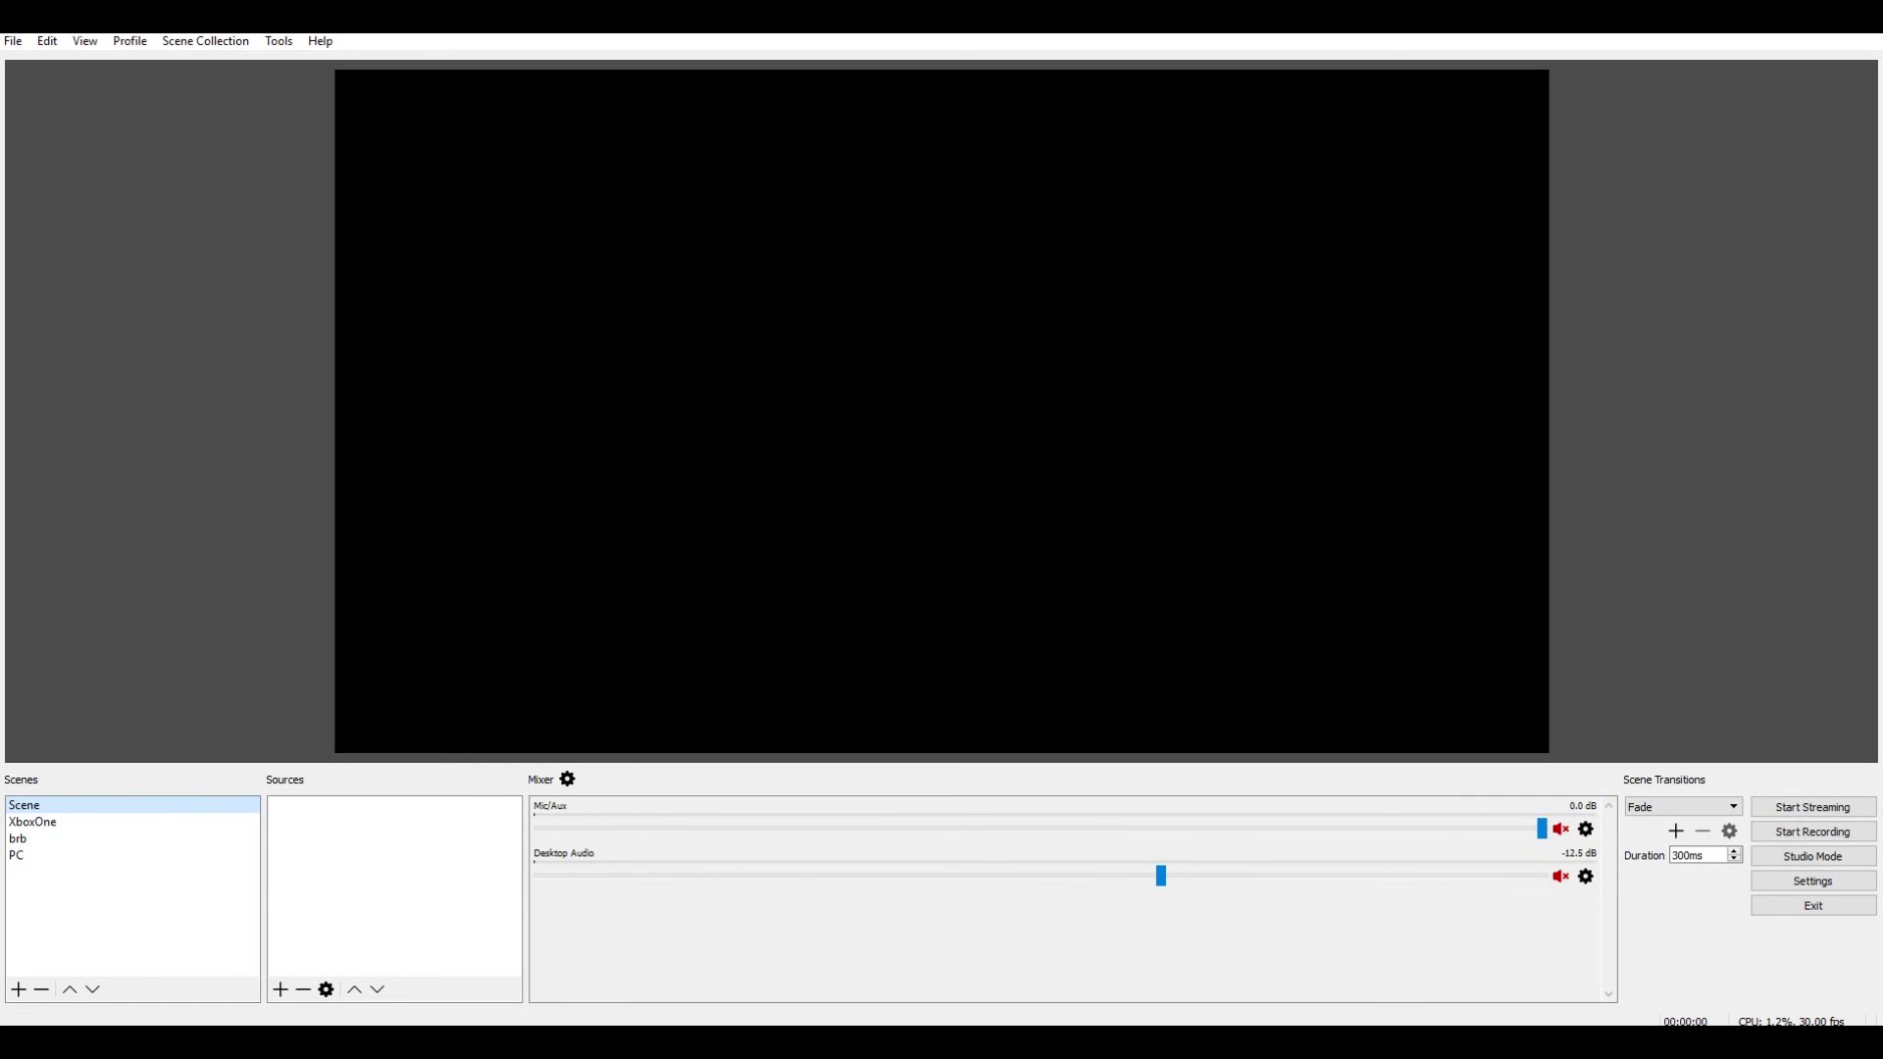
# - Add a new scene named "tut"
pyautogui.rightClick(152, 929)
pyautogui.click(192, 942)
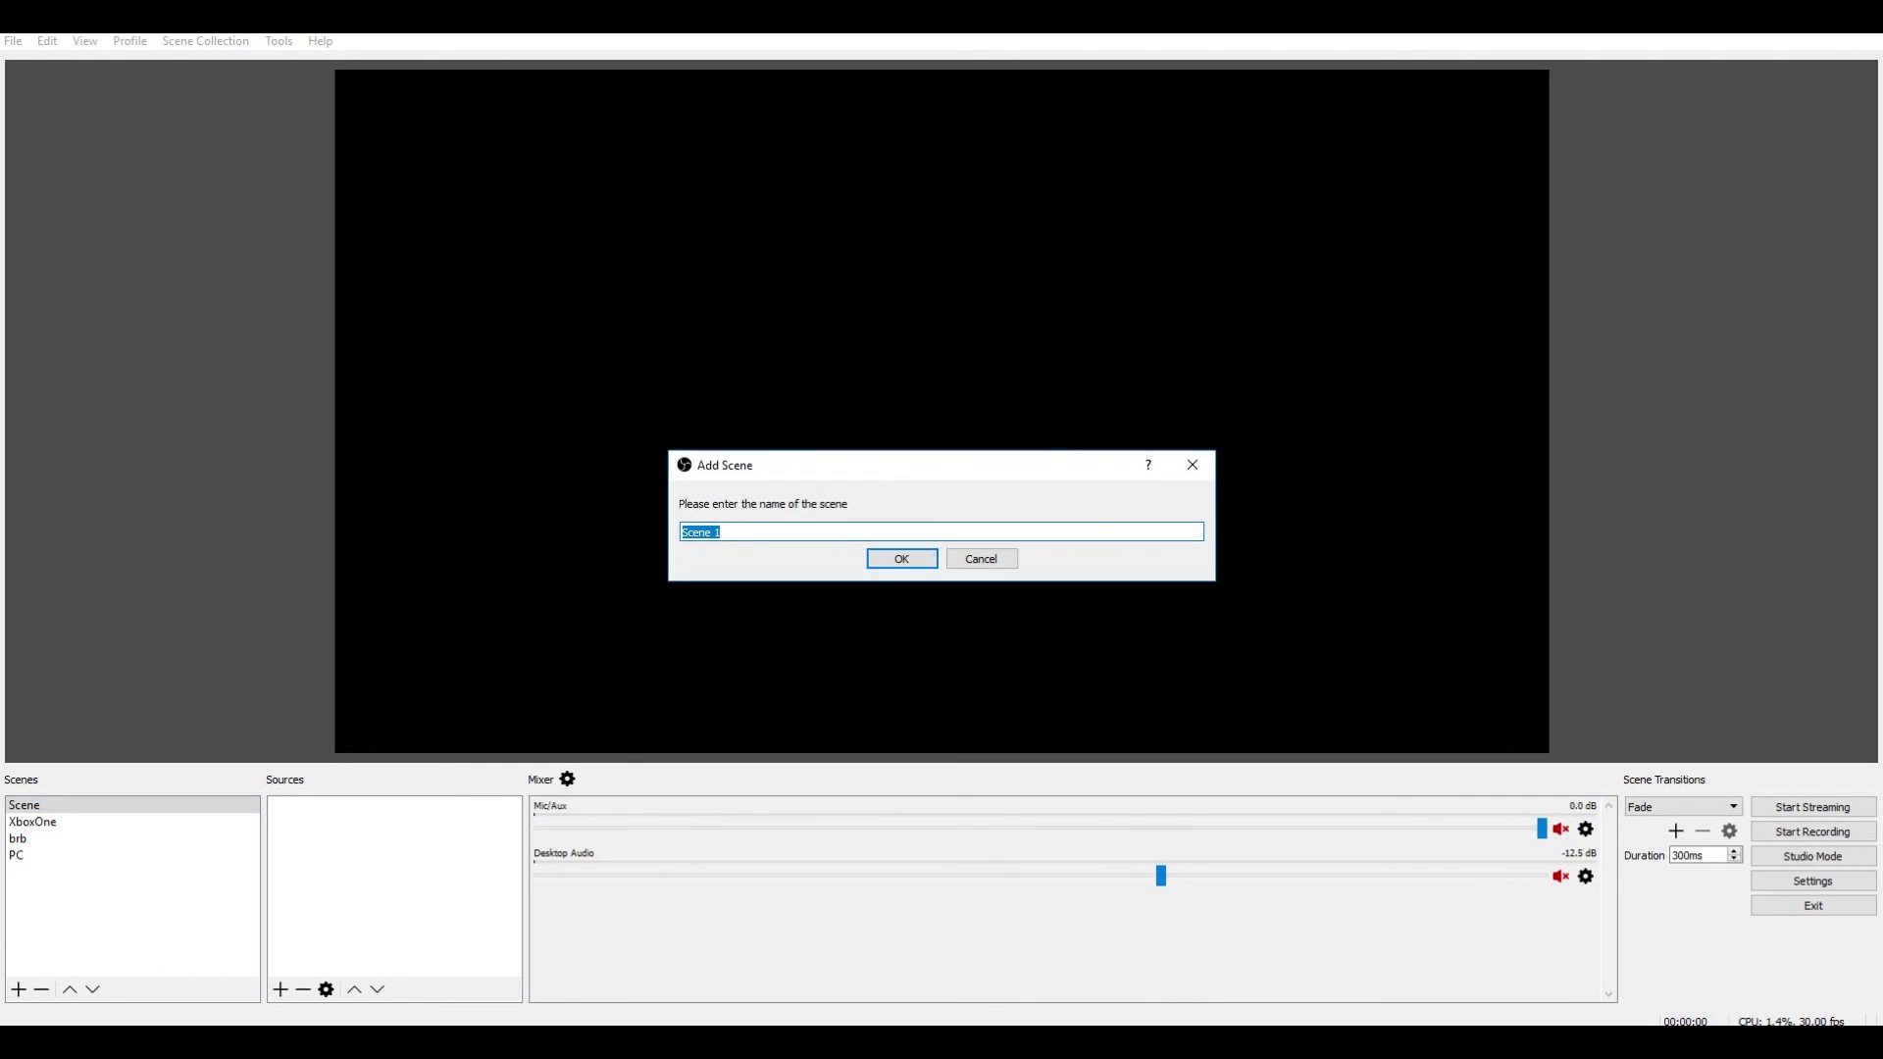
pyautogui.press('BackSpace')
pyautogui.write('tut')
pyautogui.click(902, 558)
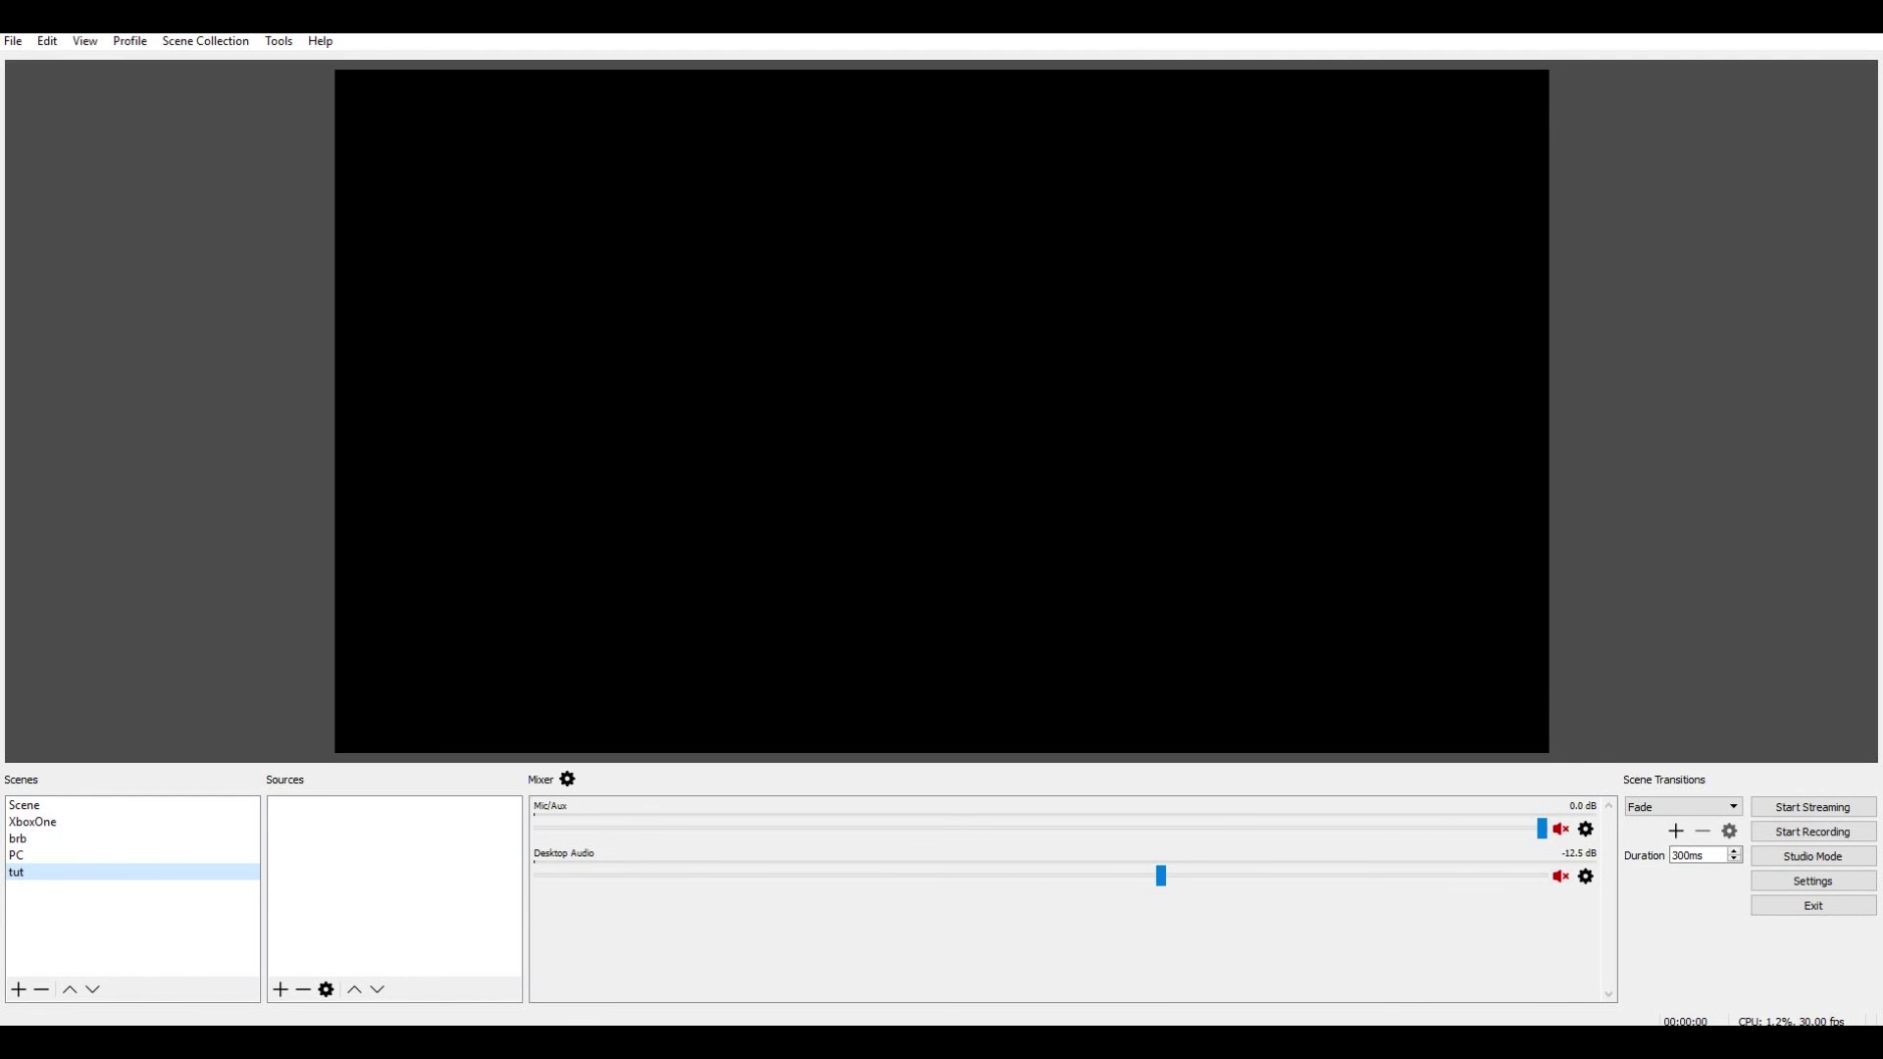
# - Add a new Video Capture Device source named "tu t" to the tut scene
pyautogui.rightClick(429, 870)
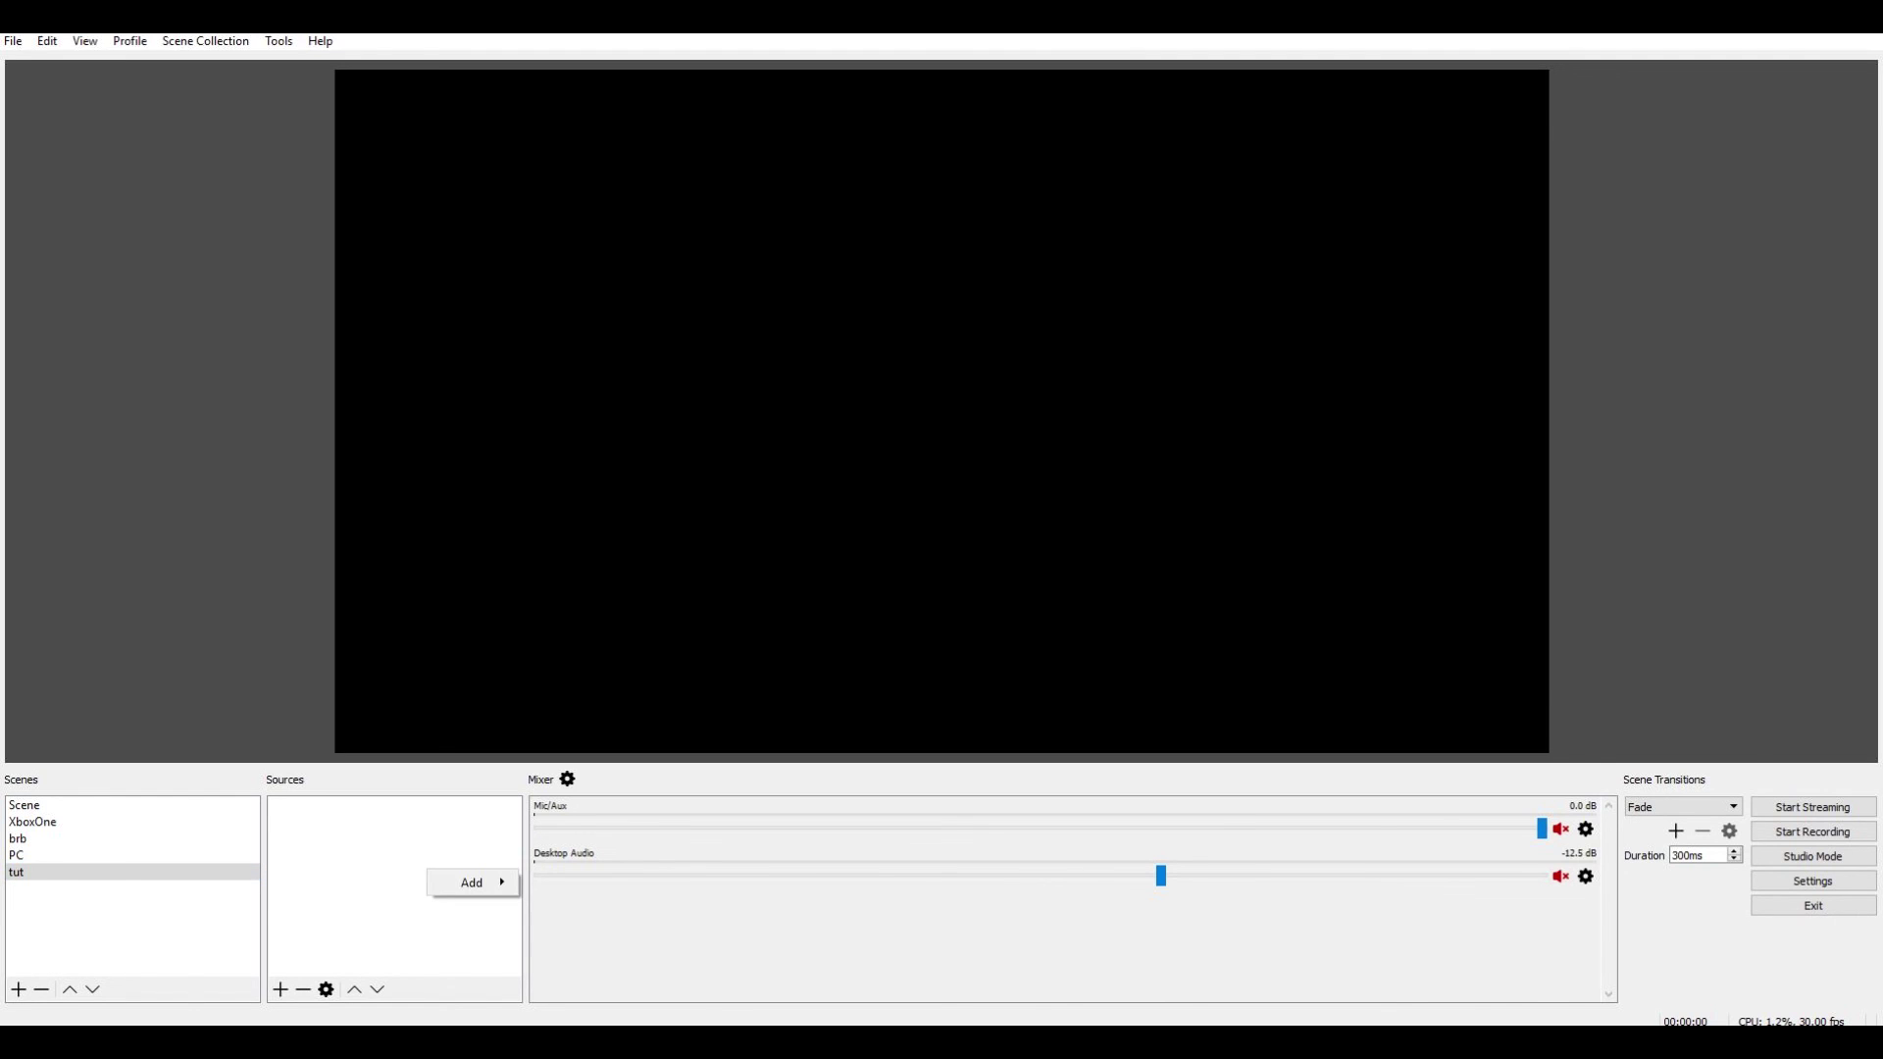
pyautogui.moveTo(472, 882)
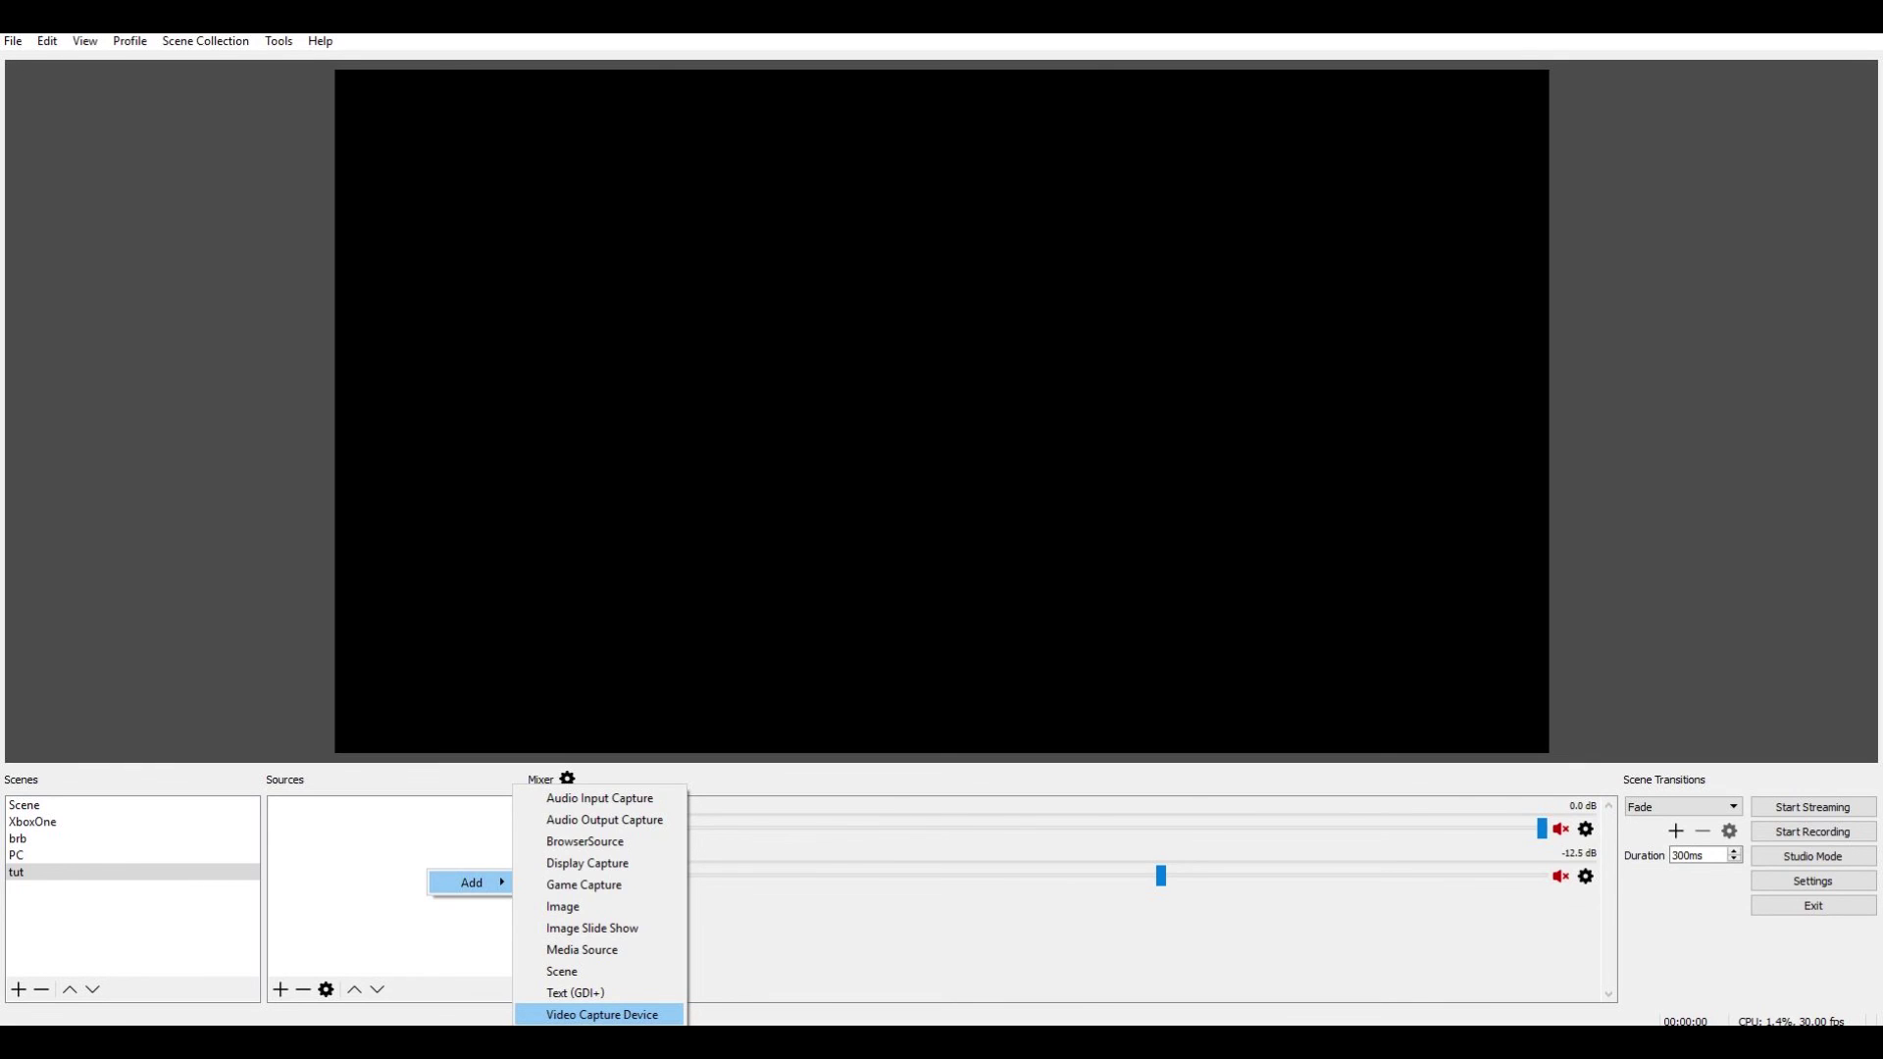
pyautogui.press('Return')
pyautogui.press('BackSpace')
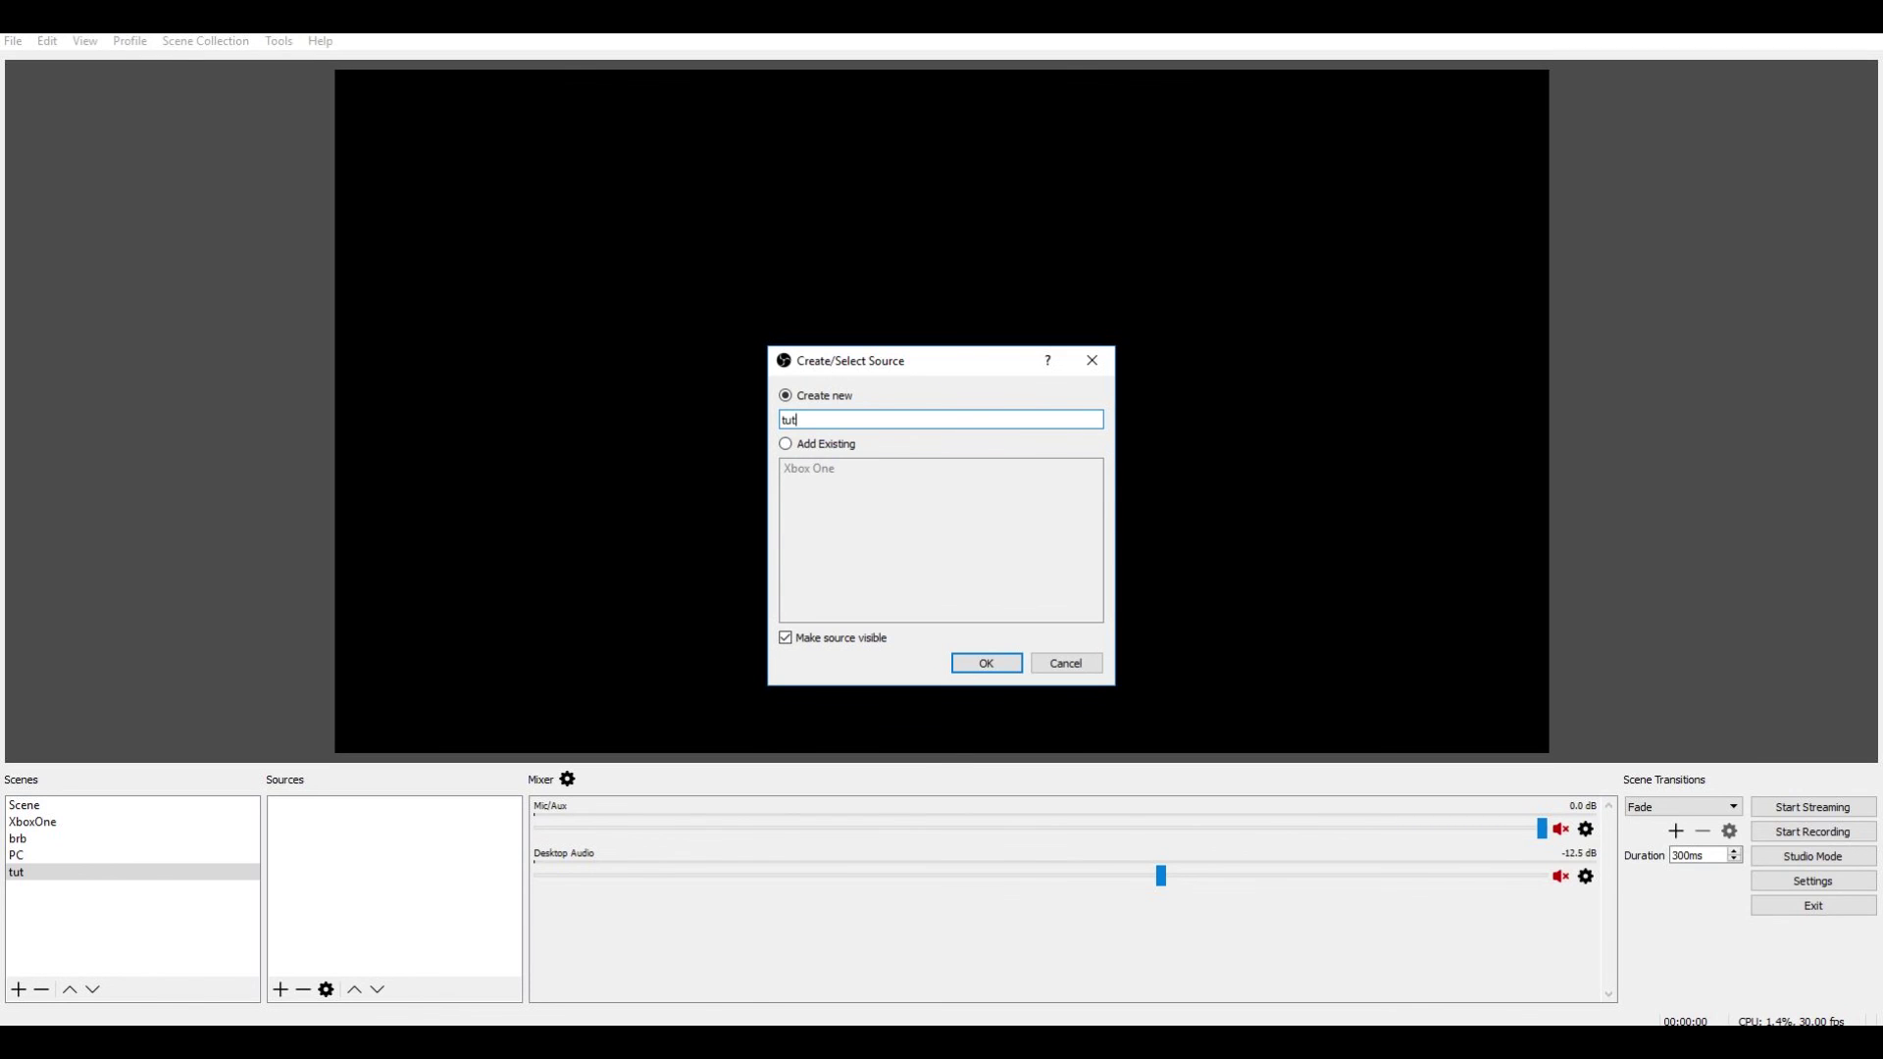
pyautogui.press('Return')
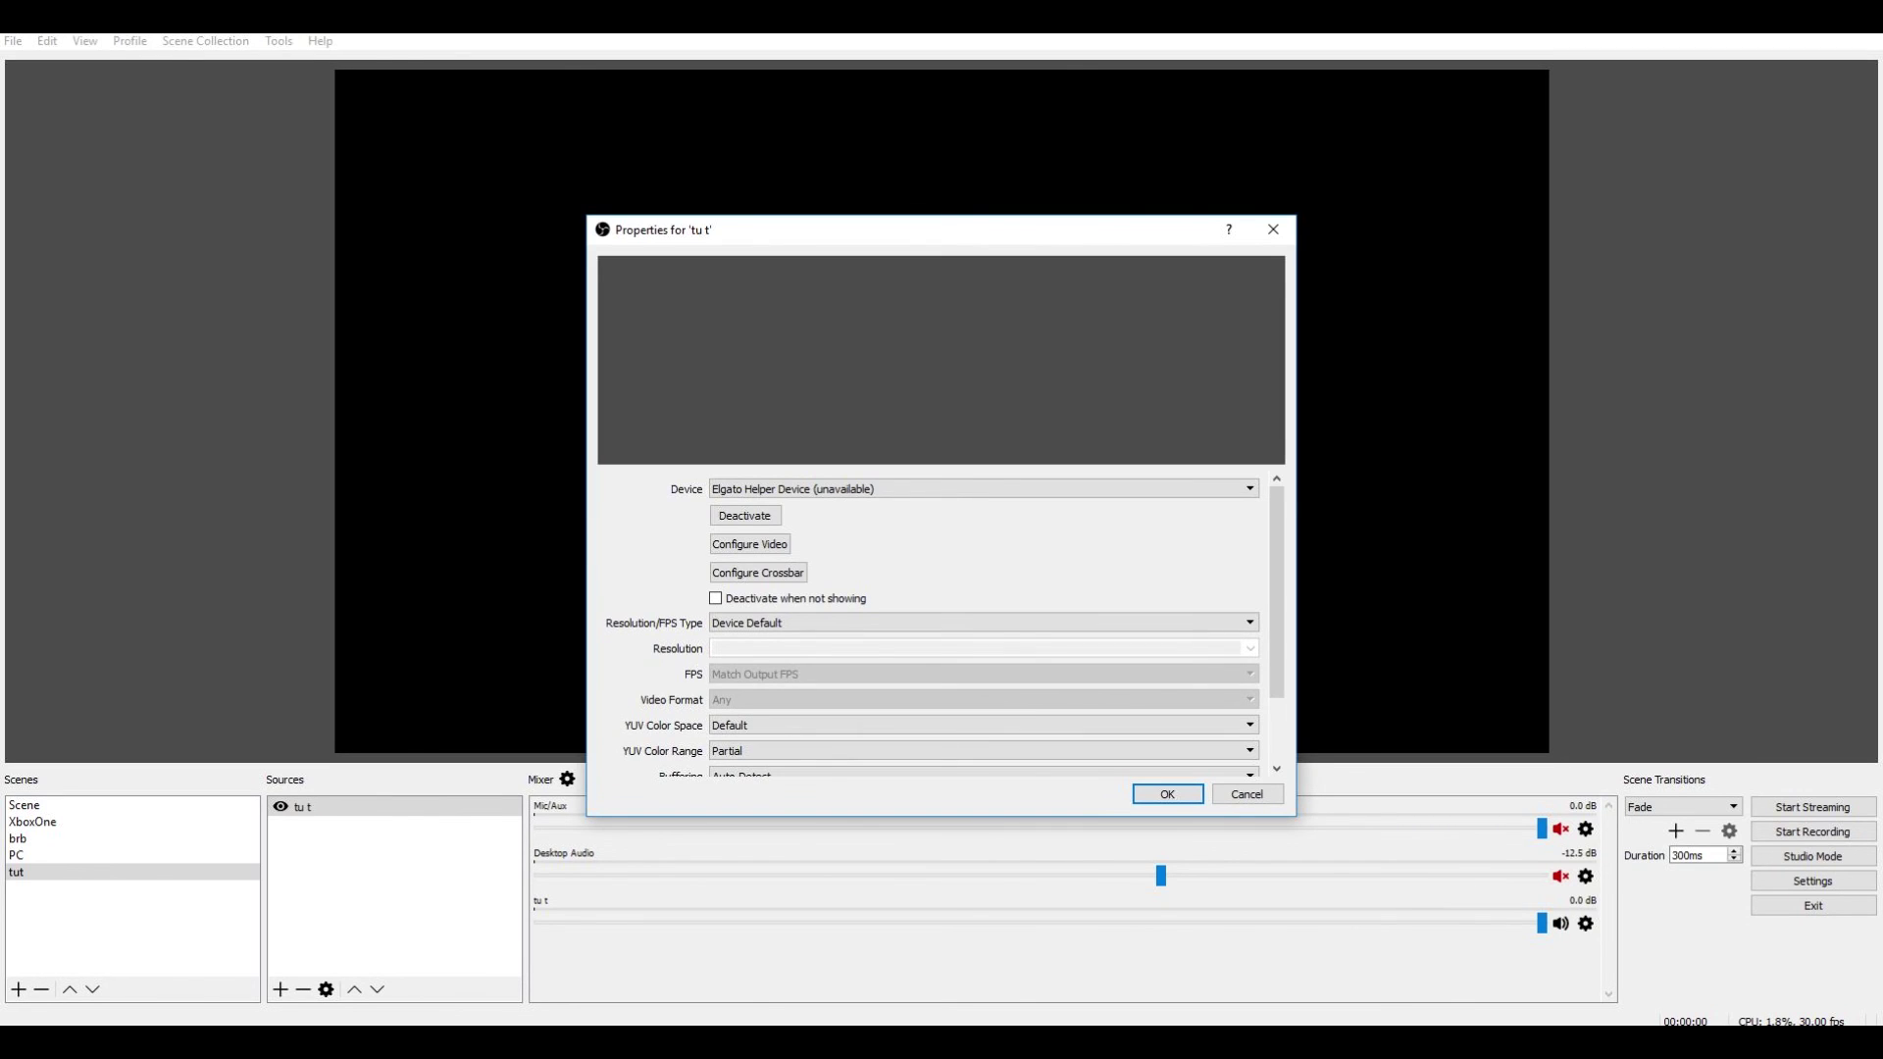
# - Set the capture source's device to Elgato Game Capture HD with a custom resolution of 1920x1080
pyautogui.click(984, 488)
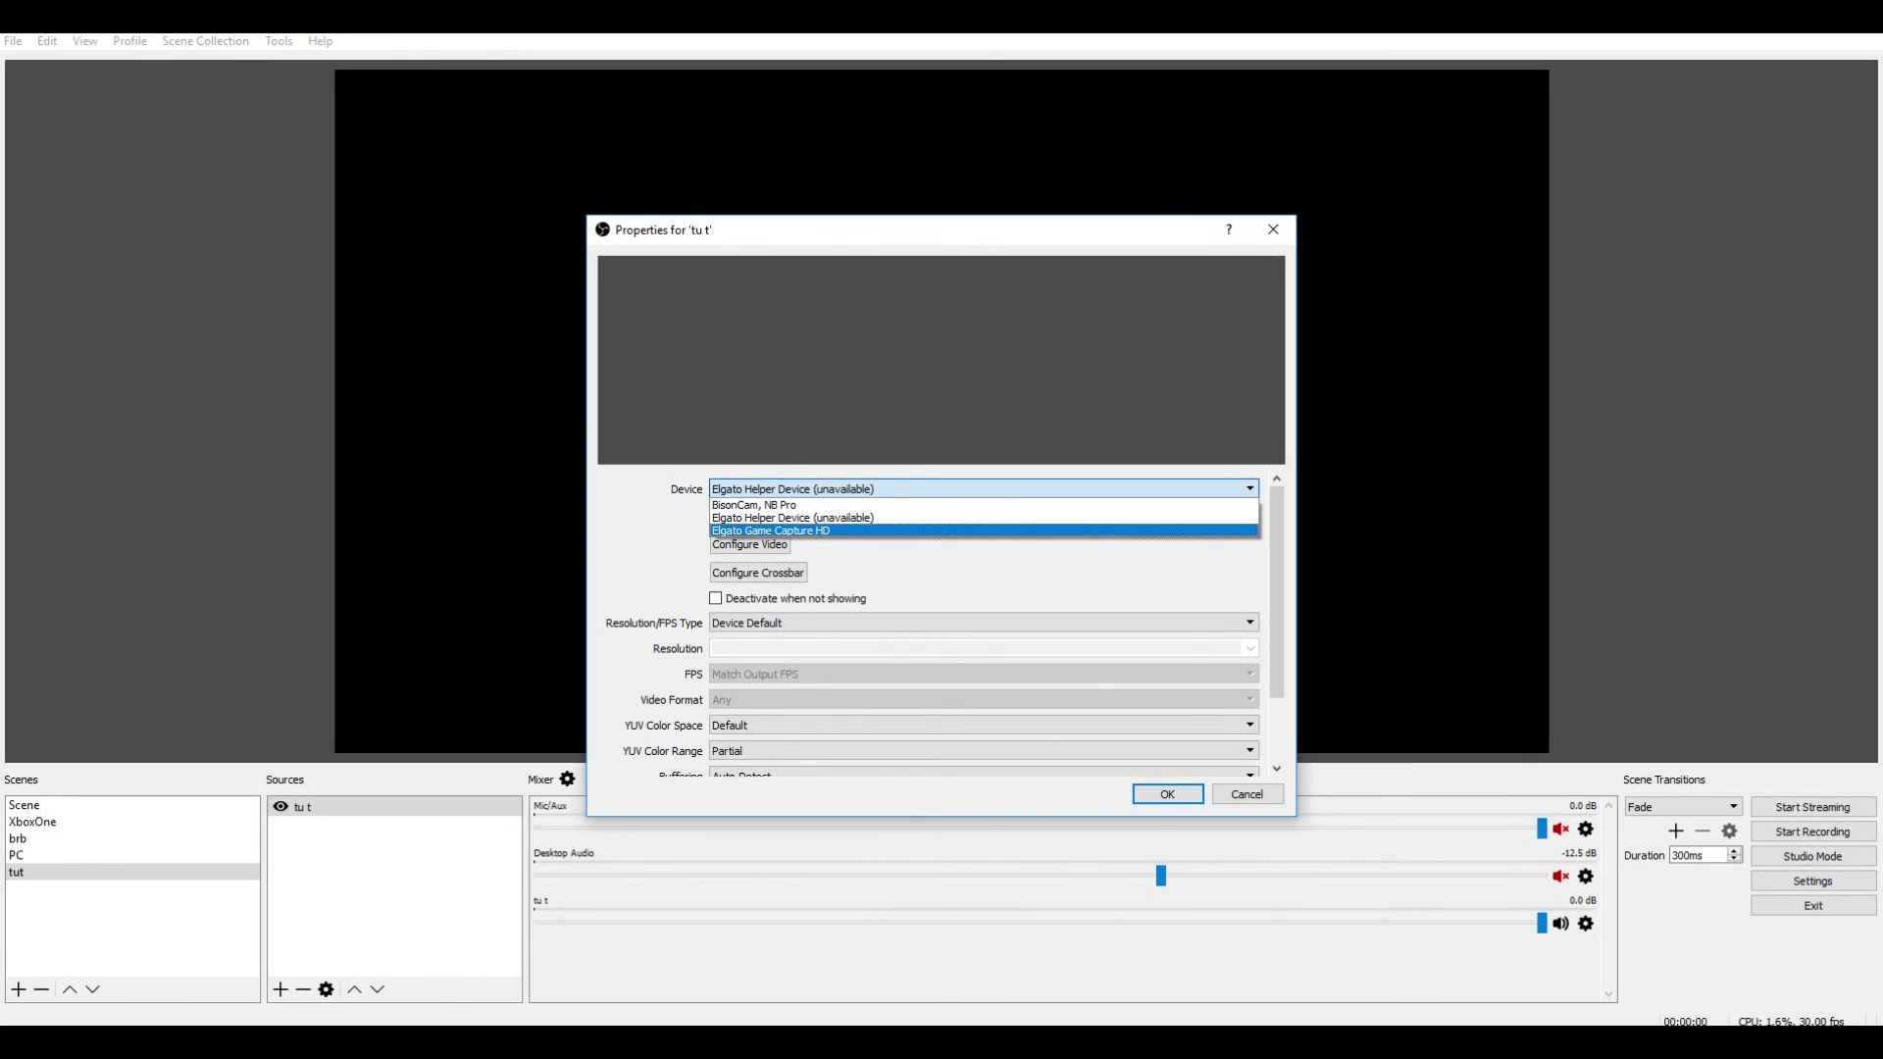
pyautogui.press('Return')
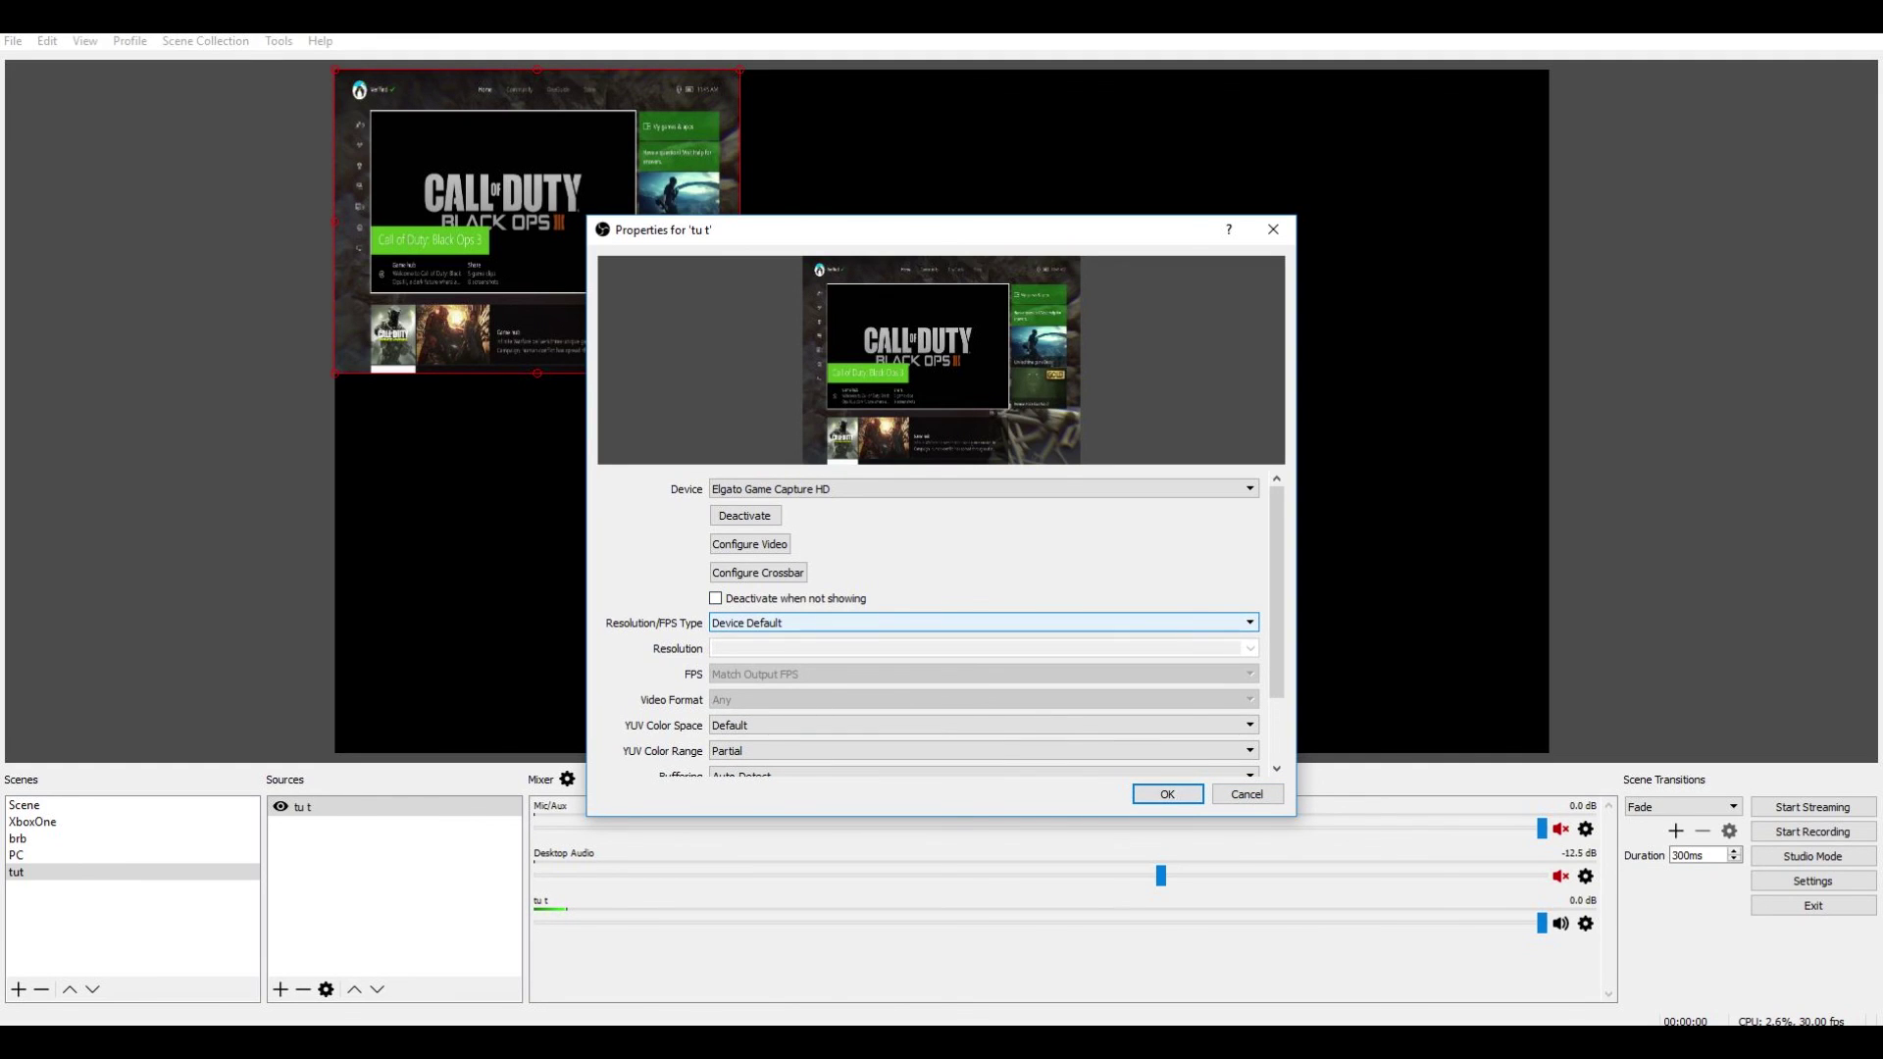
pyautogui.click(984, 623)
pyautogui.click(984, 652)
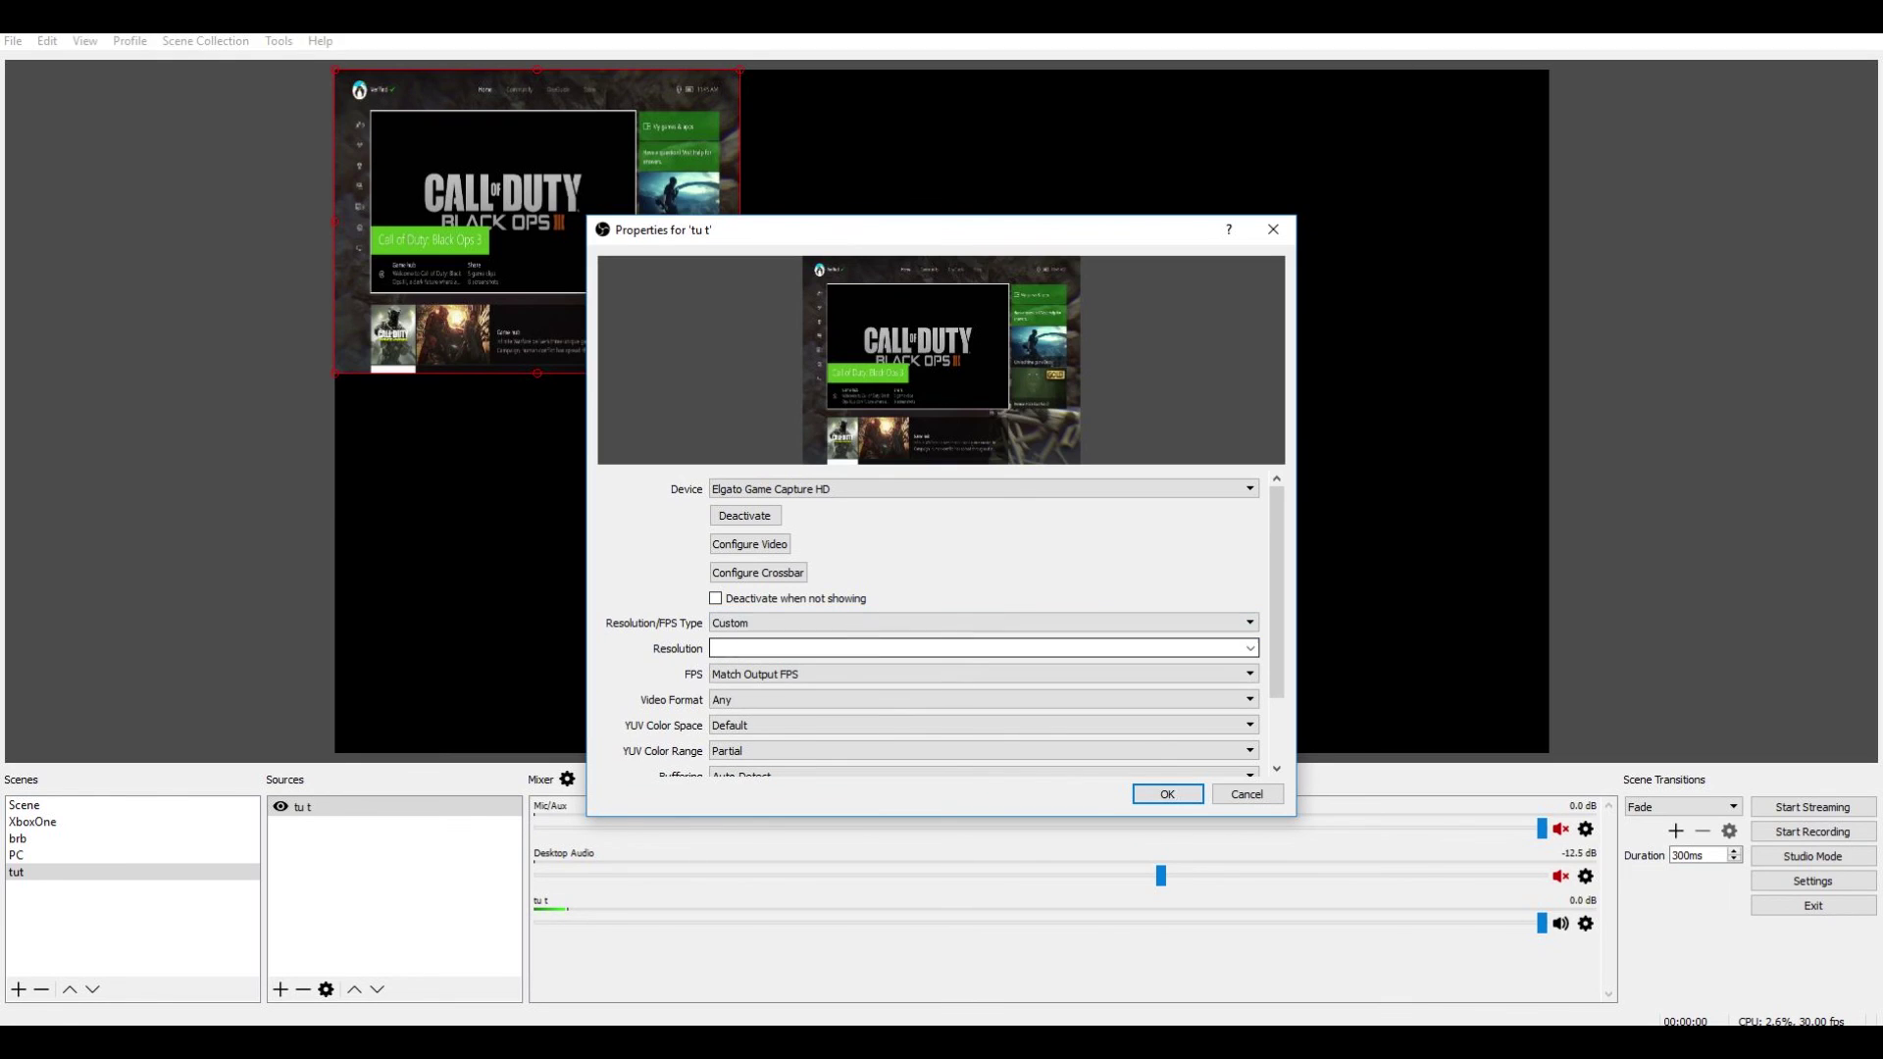
pyautogui.click(1250, 648)
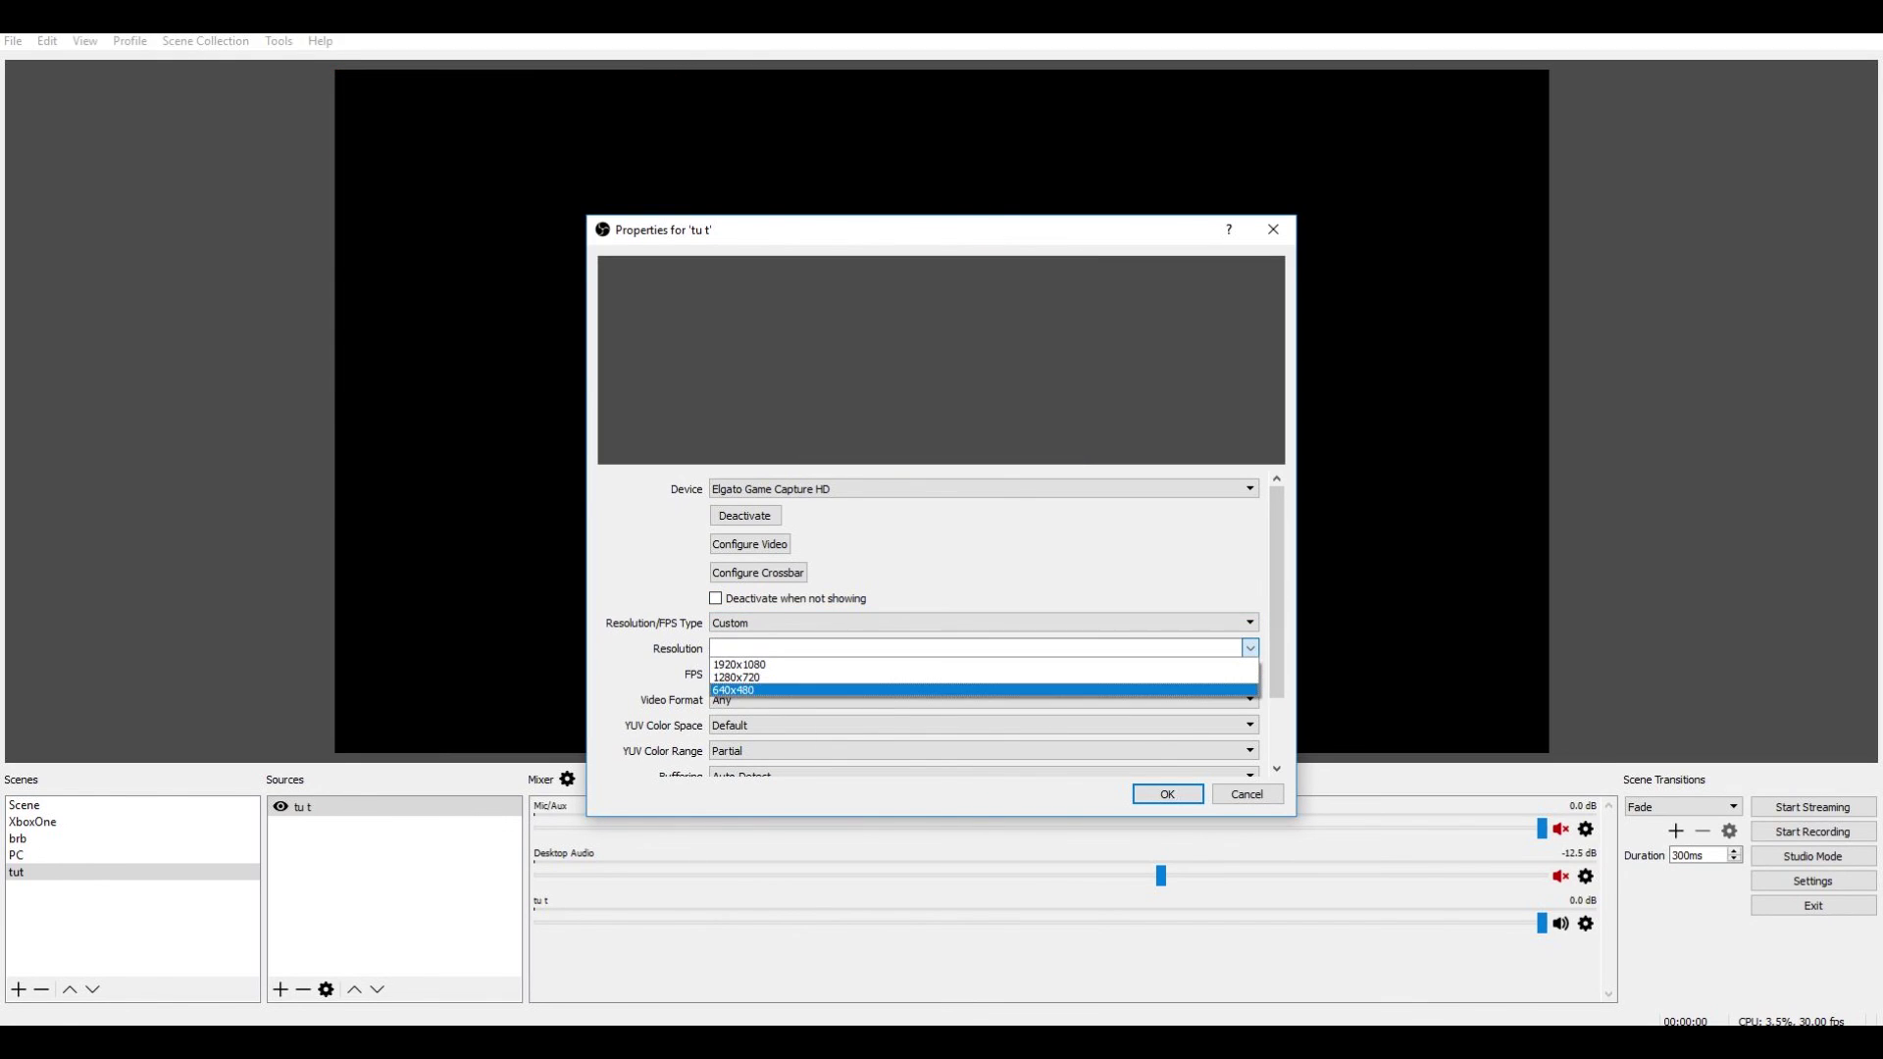
pyautogui.click(981, 664)
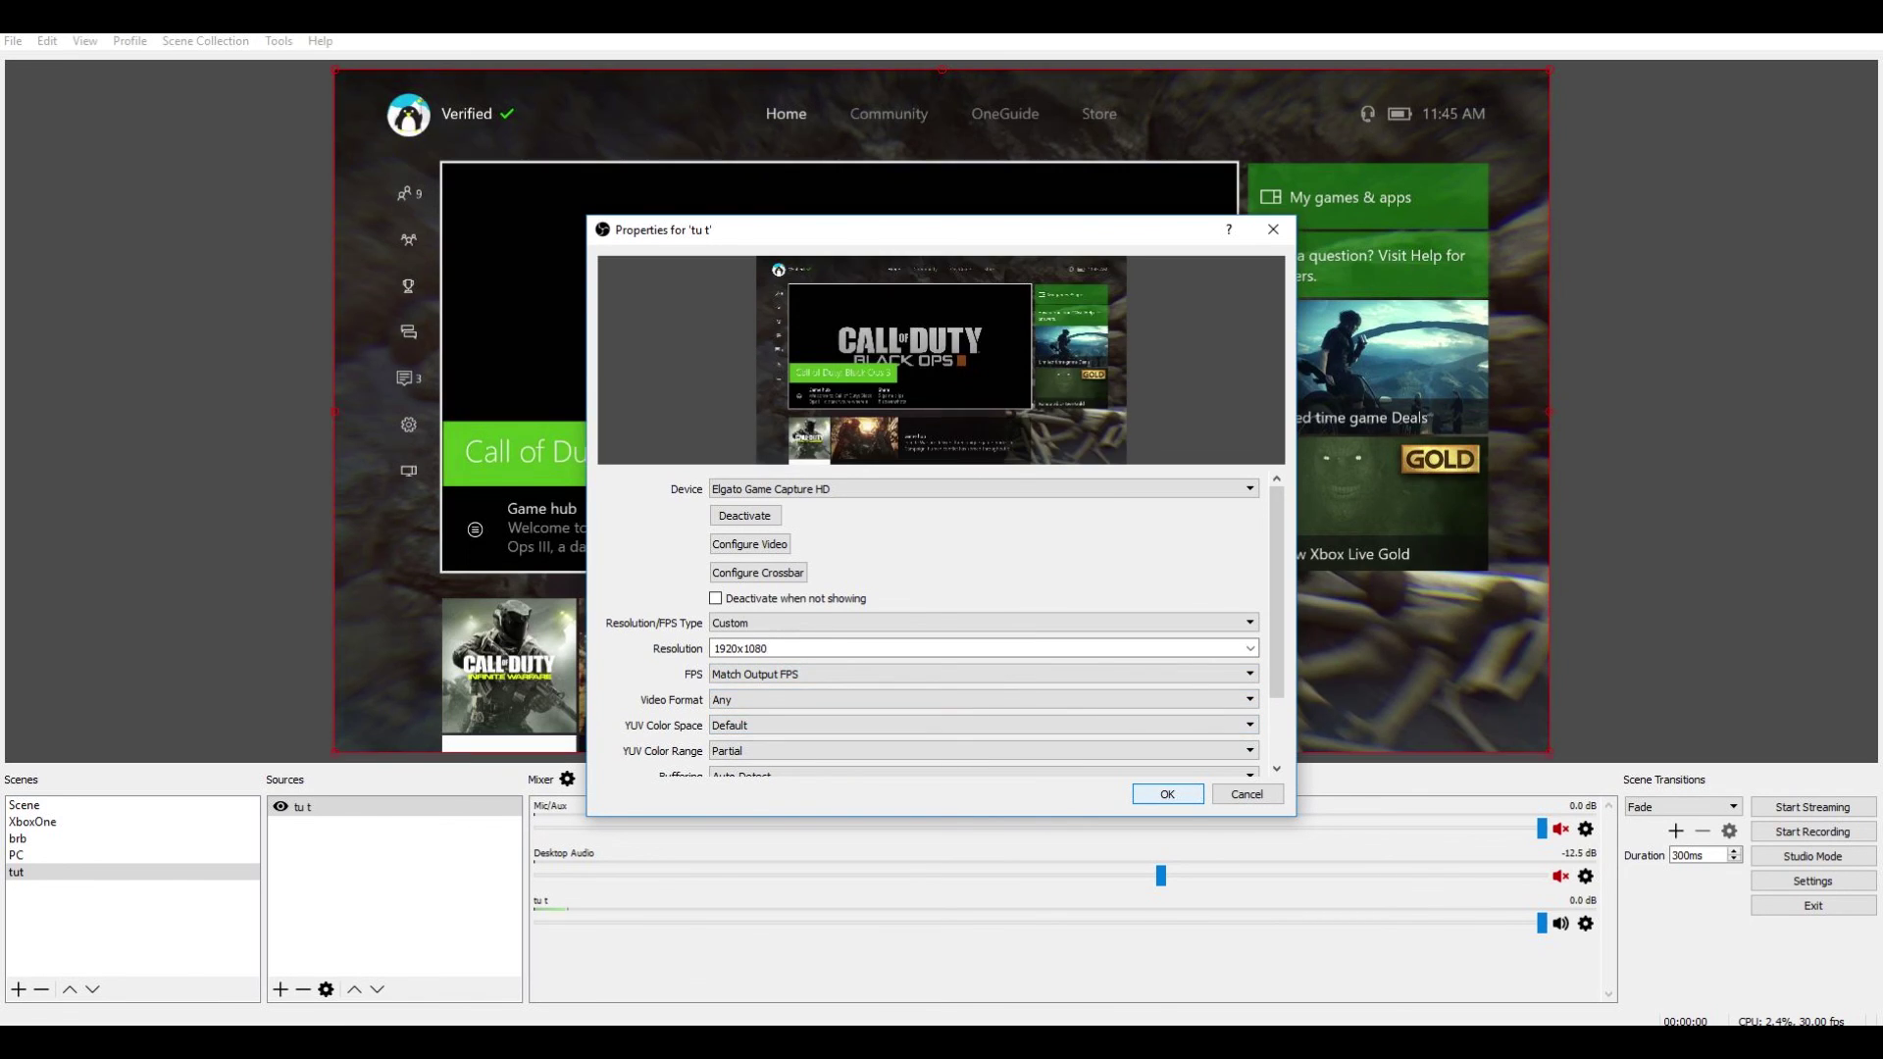
pyautogui.click(1167, 793)
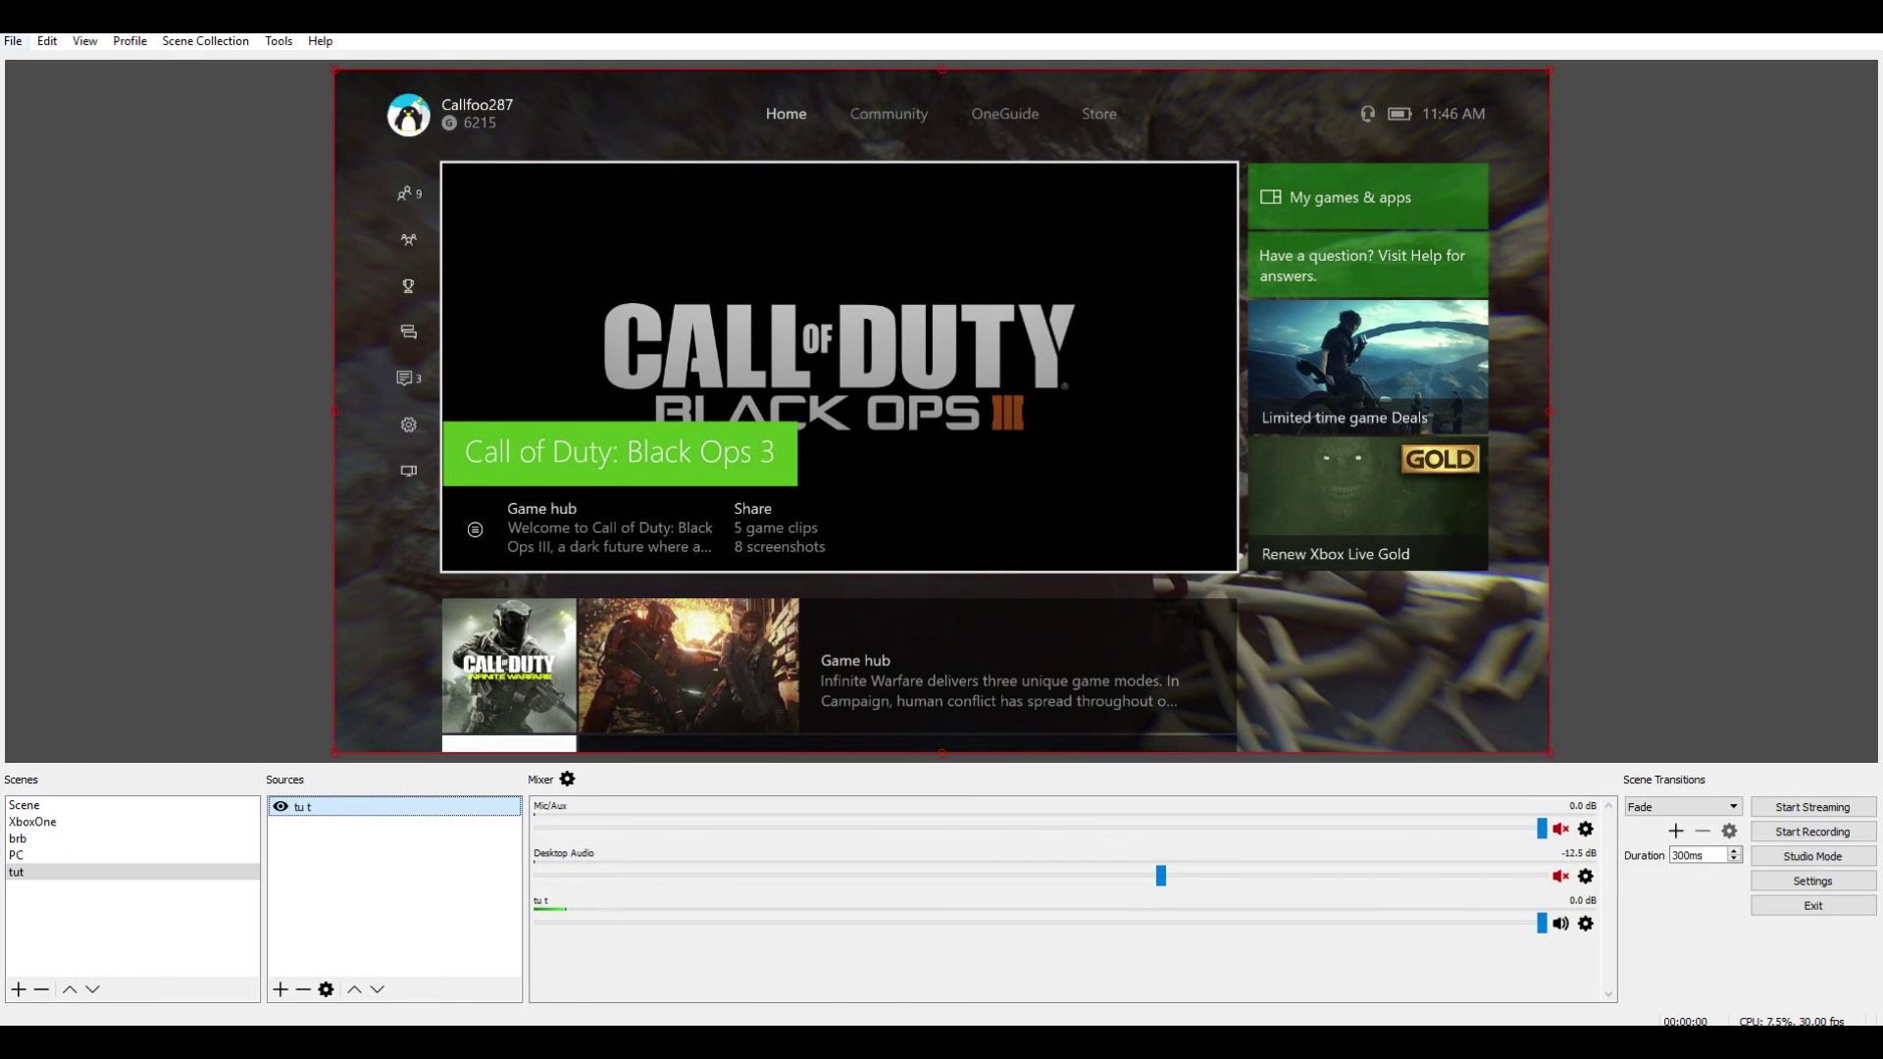
# - Set the common FPS value to 59.94 in the video settings
pyautogui.click(13, 41)
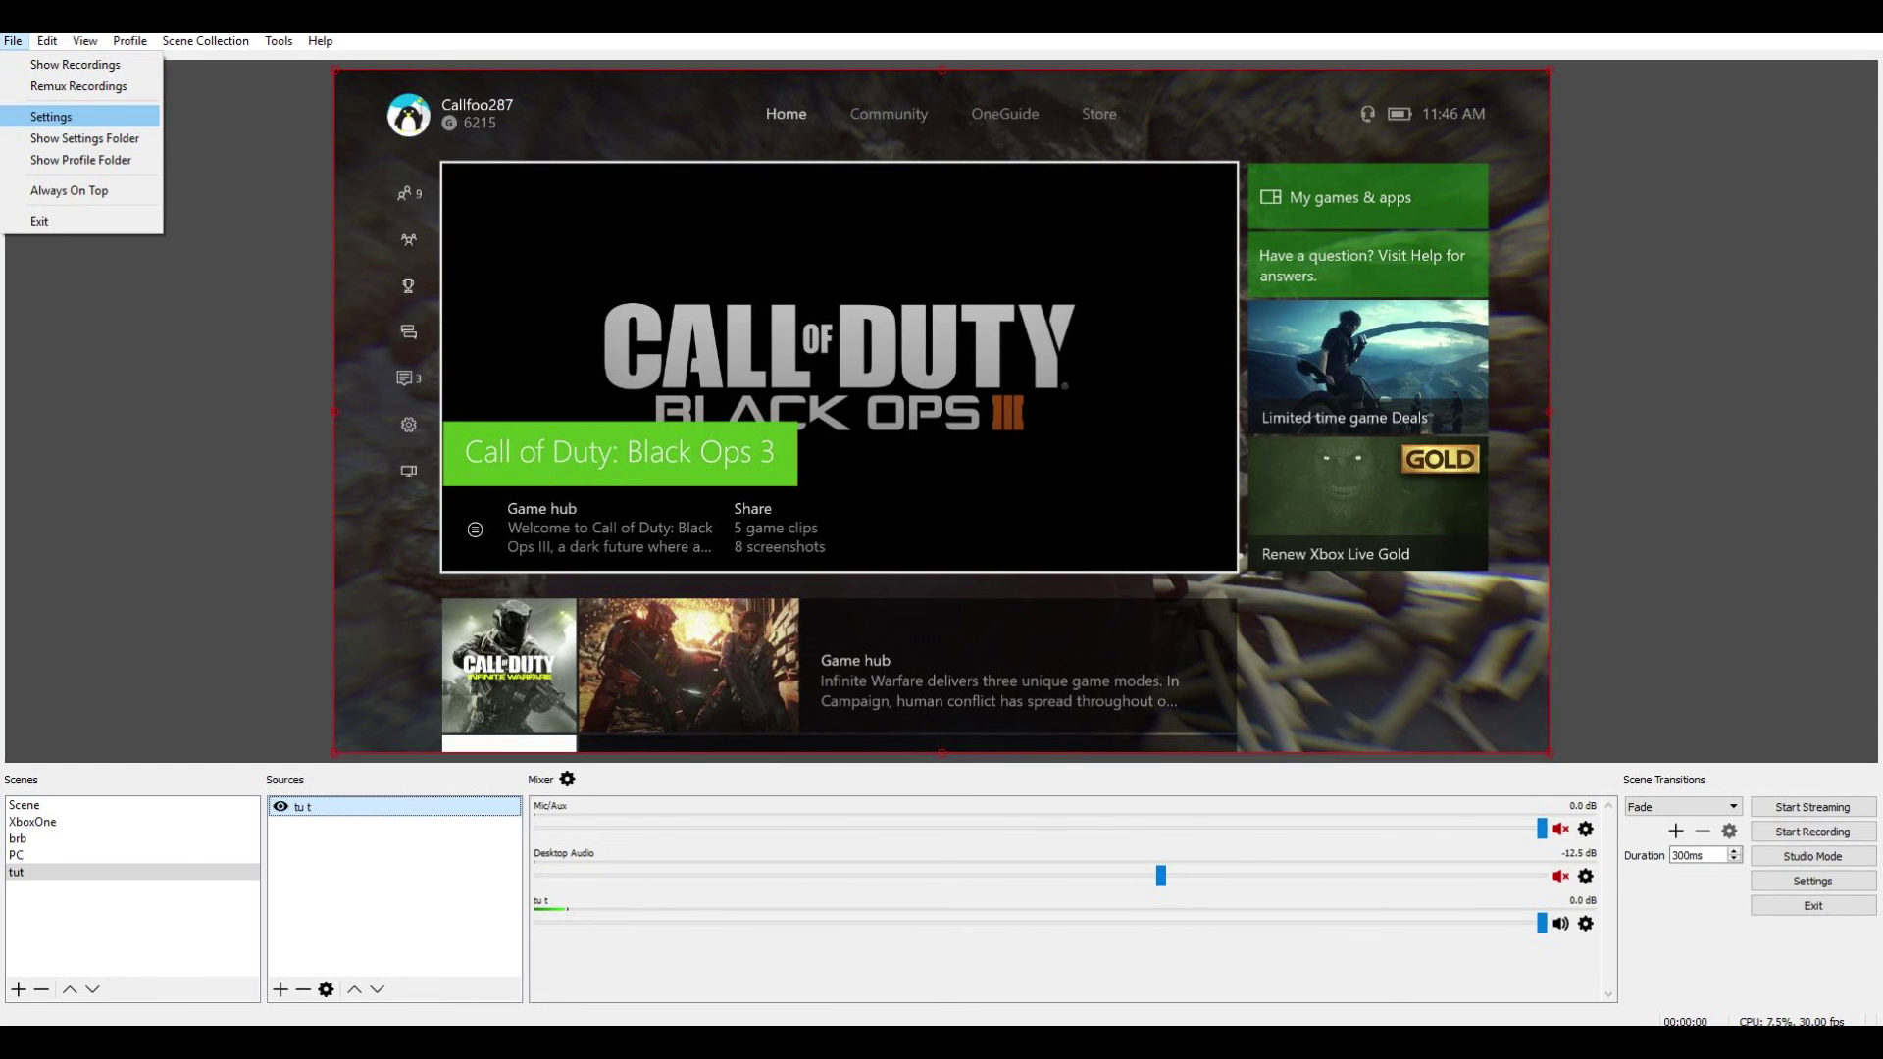
pyautogui.press('Up')
pyautogui.press('Down')
pyautogui.press('Return')
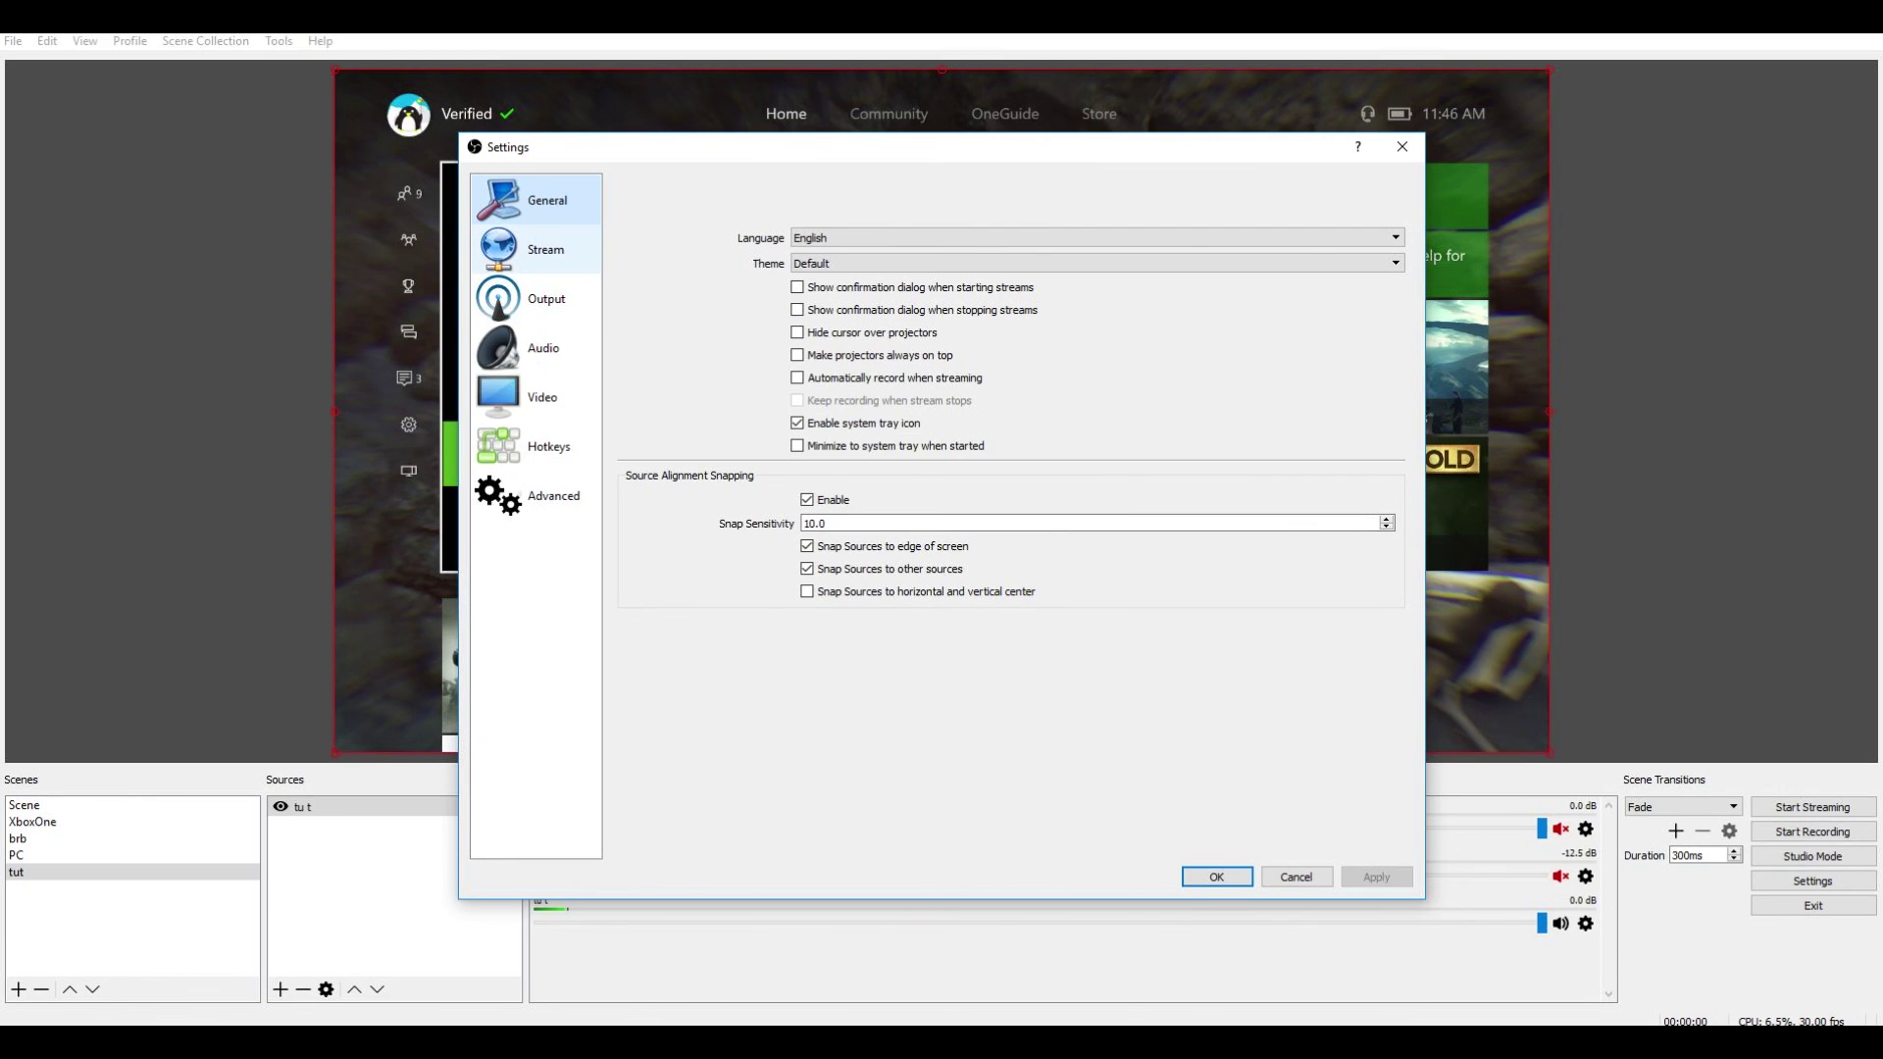
pyautogui.click(545, 249)
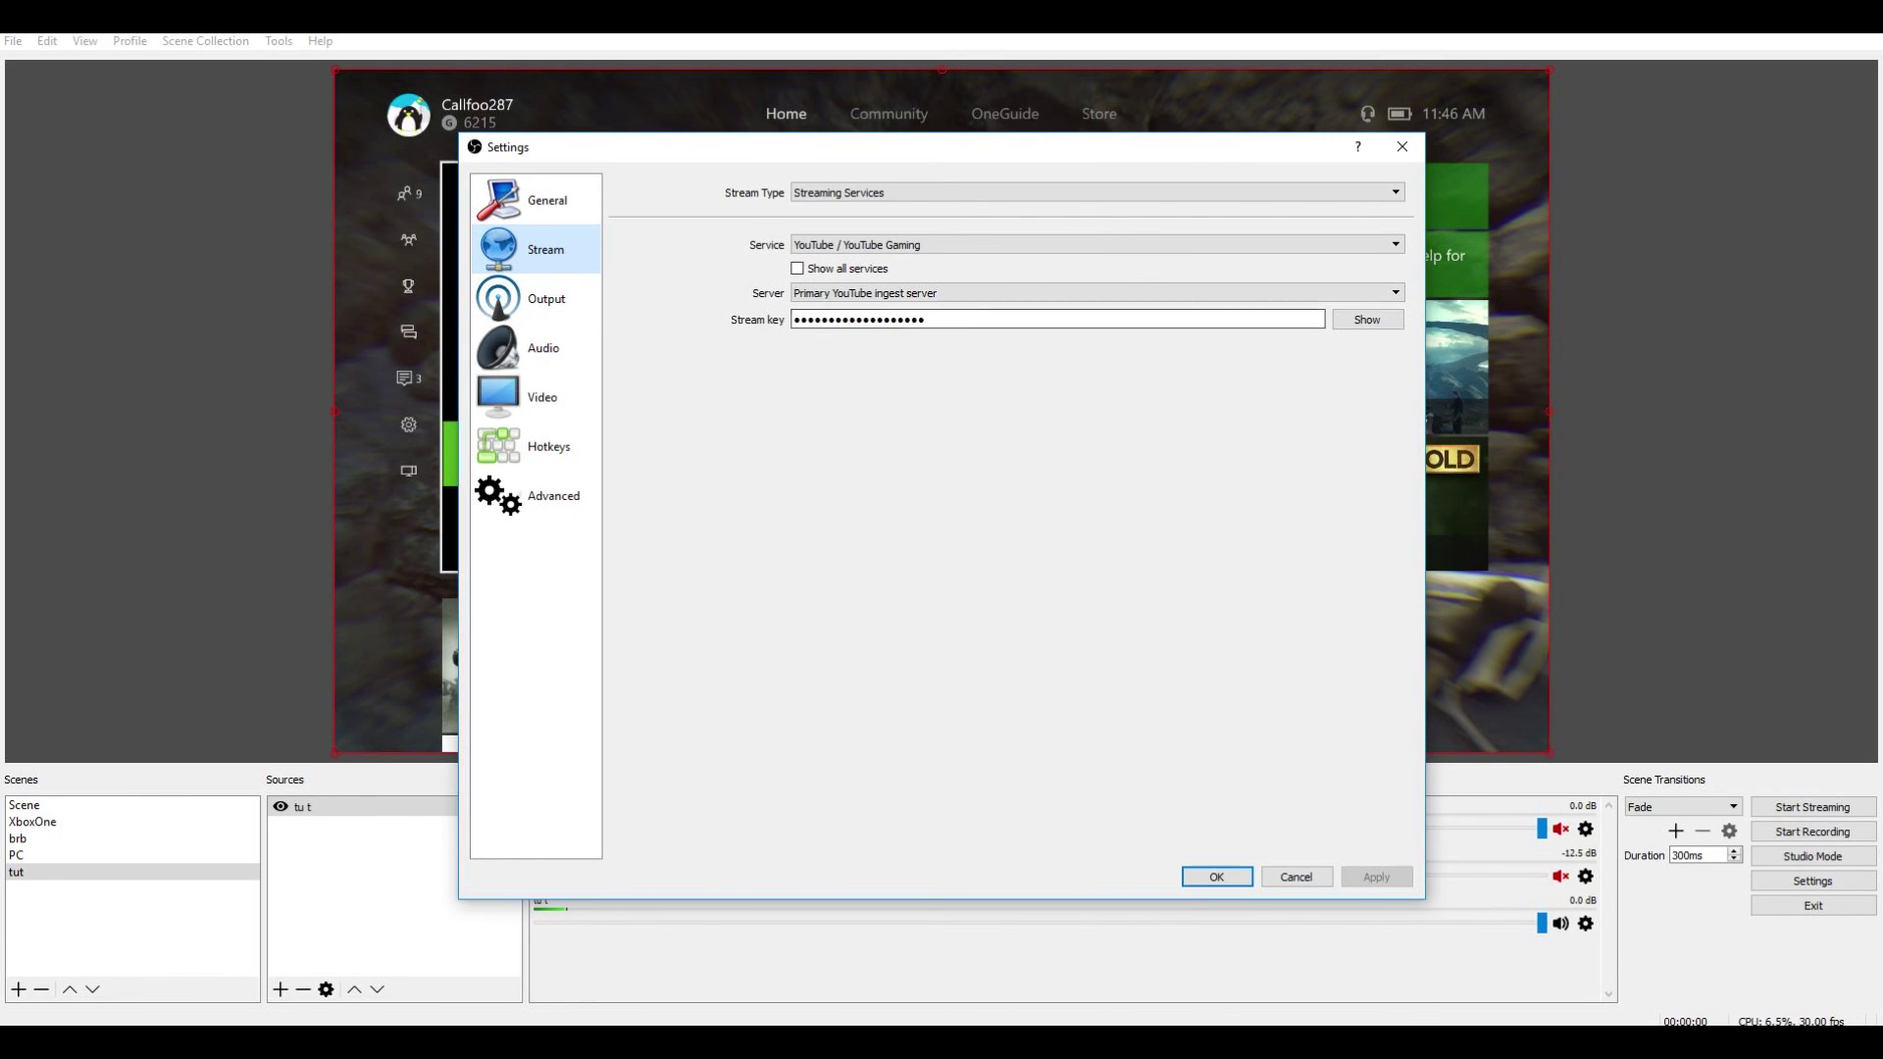
pyautogui.click(541, 397)
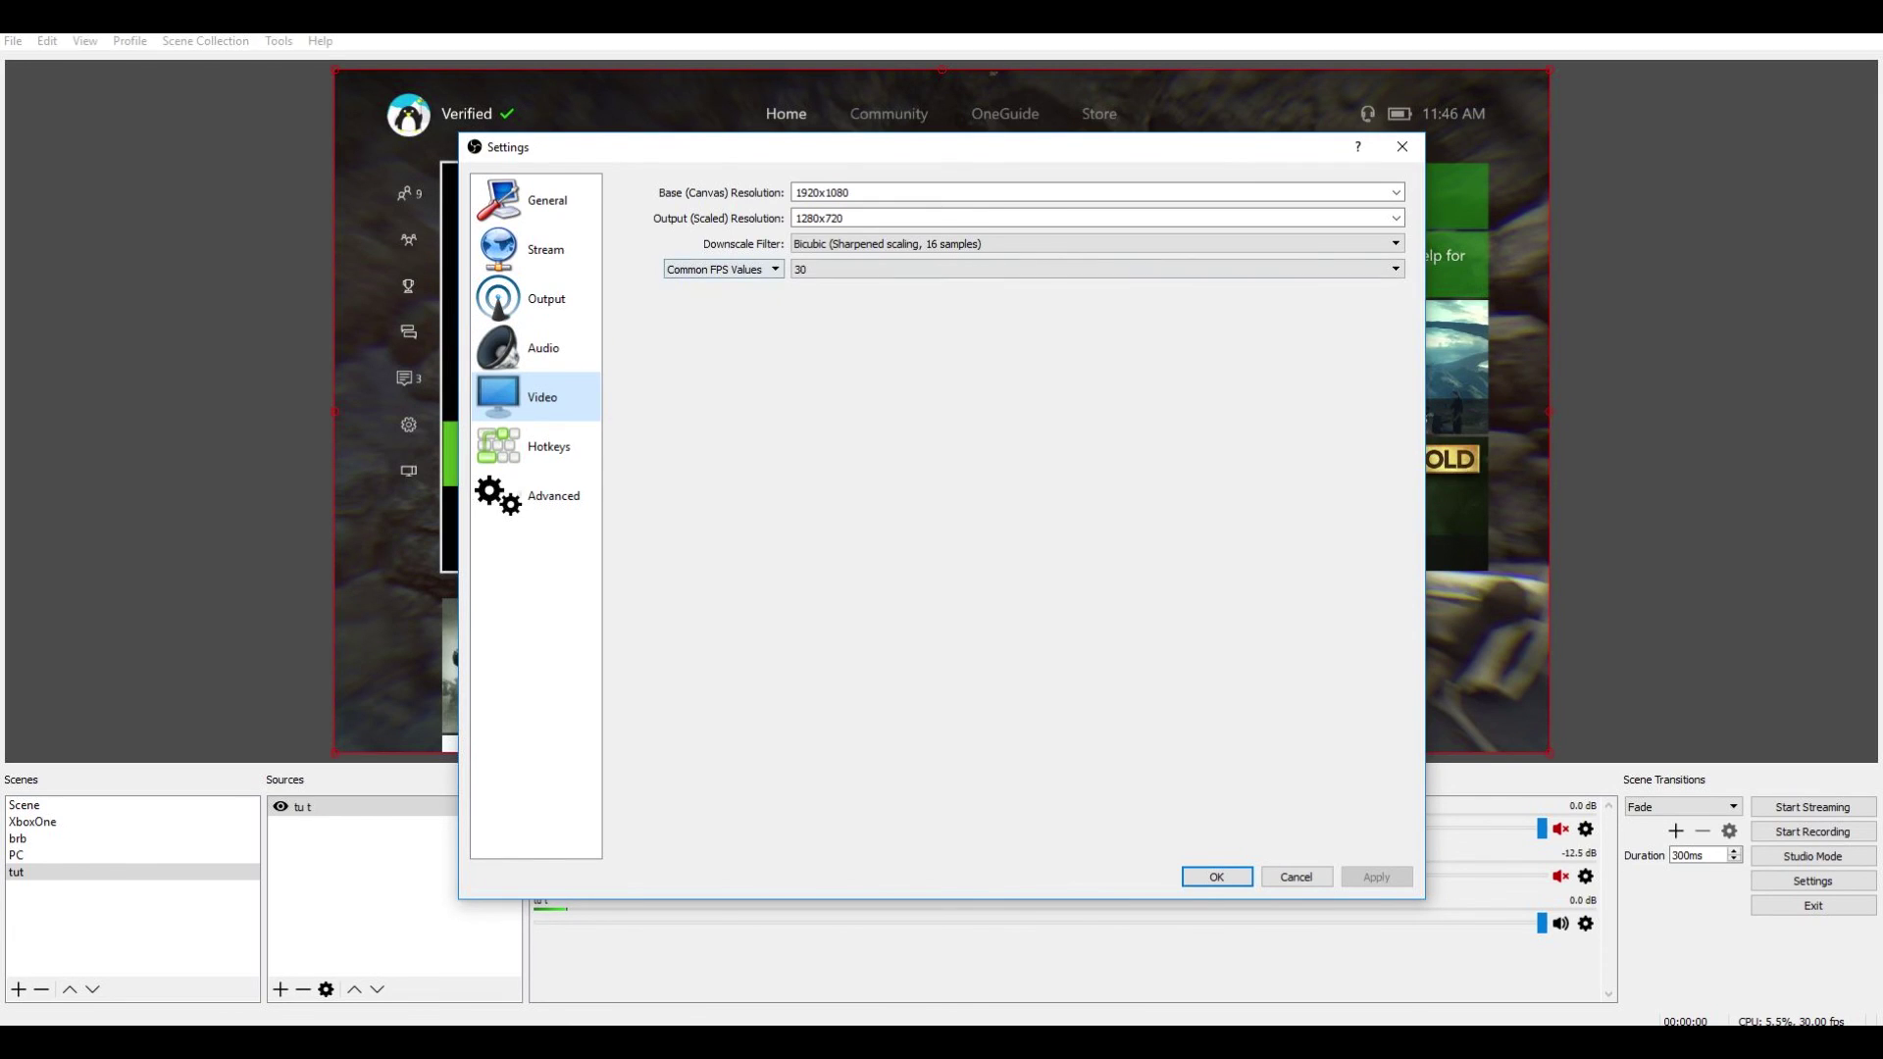
pyautogui.click(1097, 269)
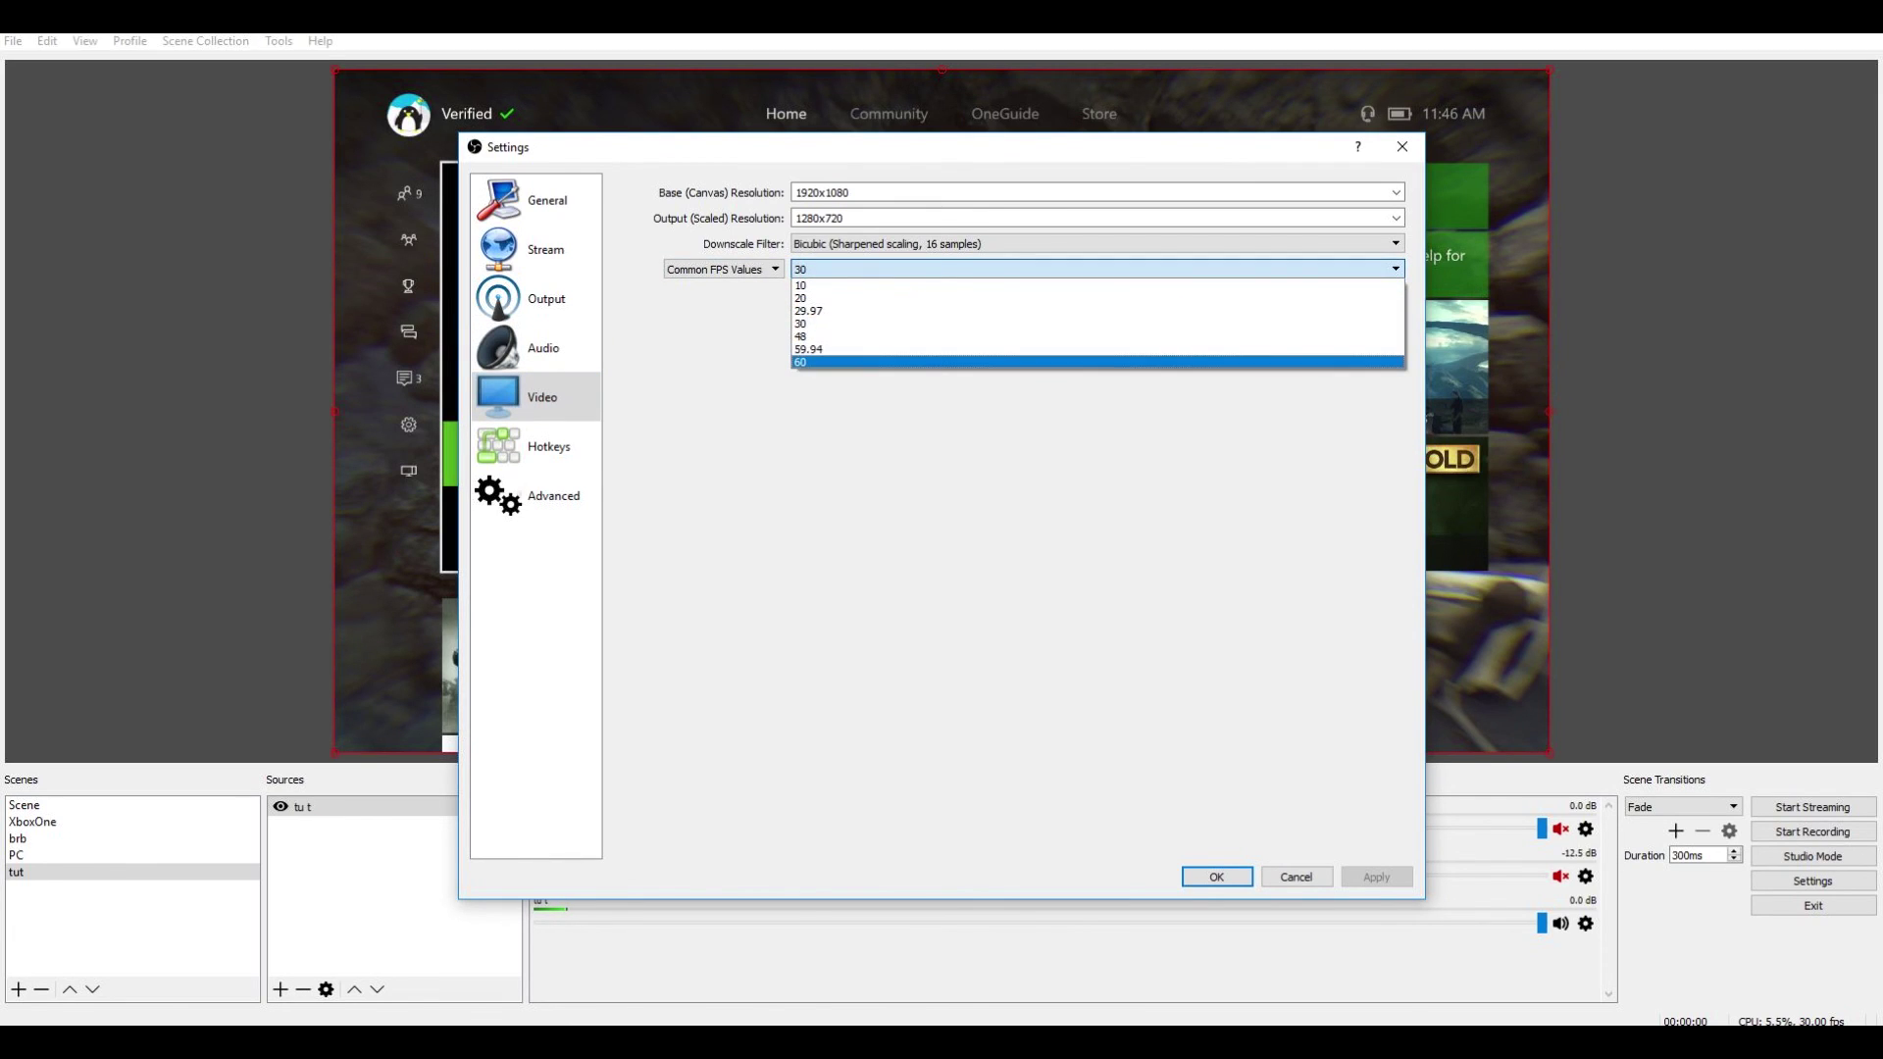
pyautogui.click(810, 349)
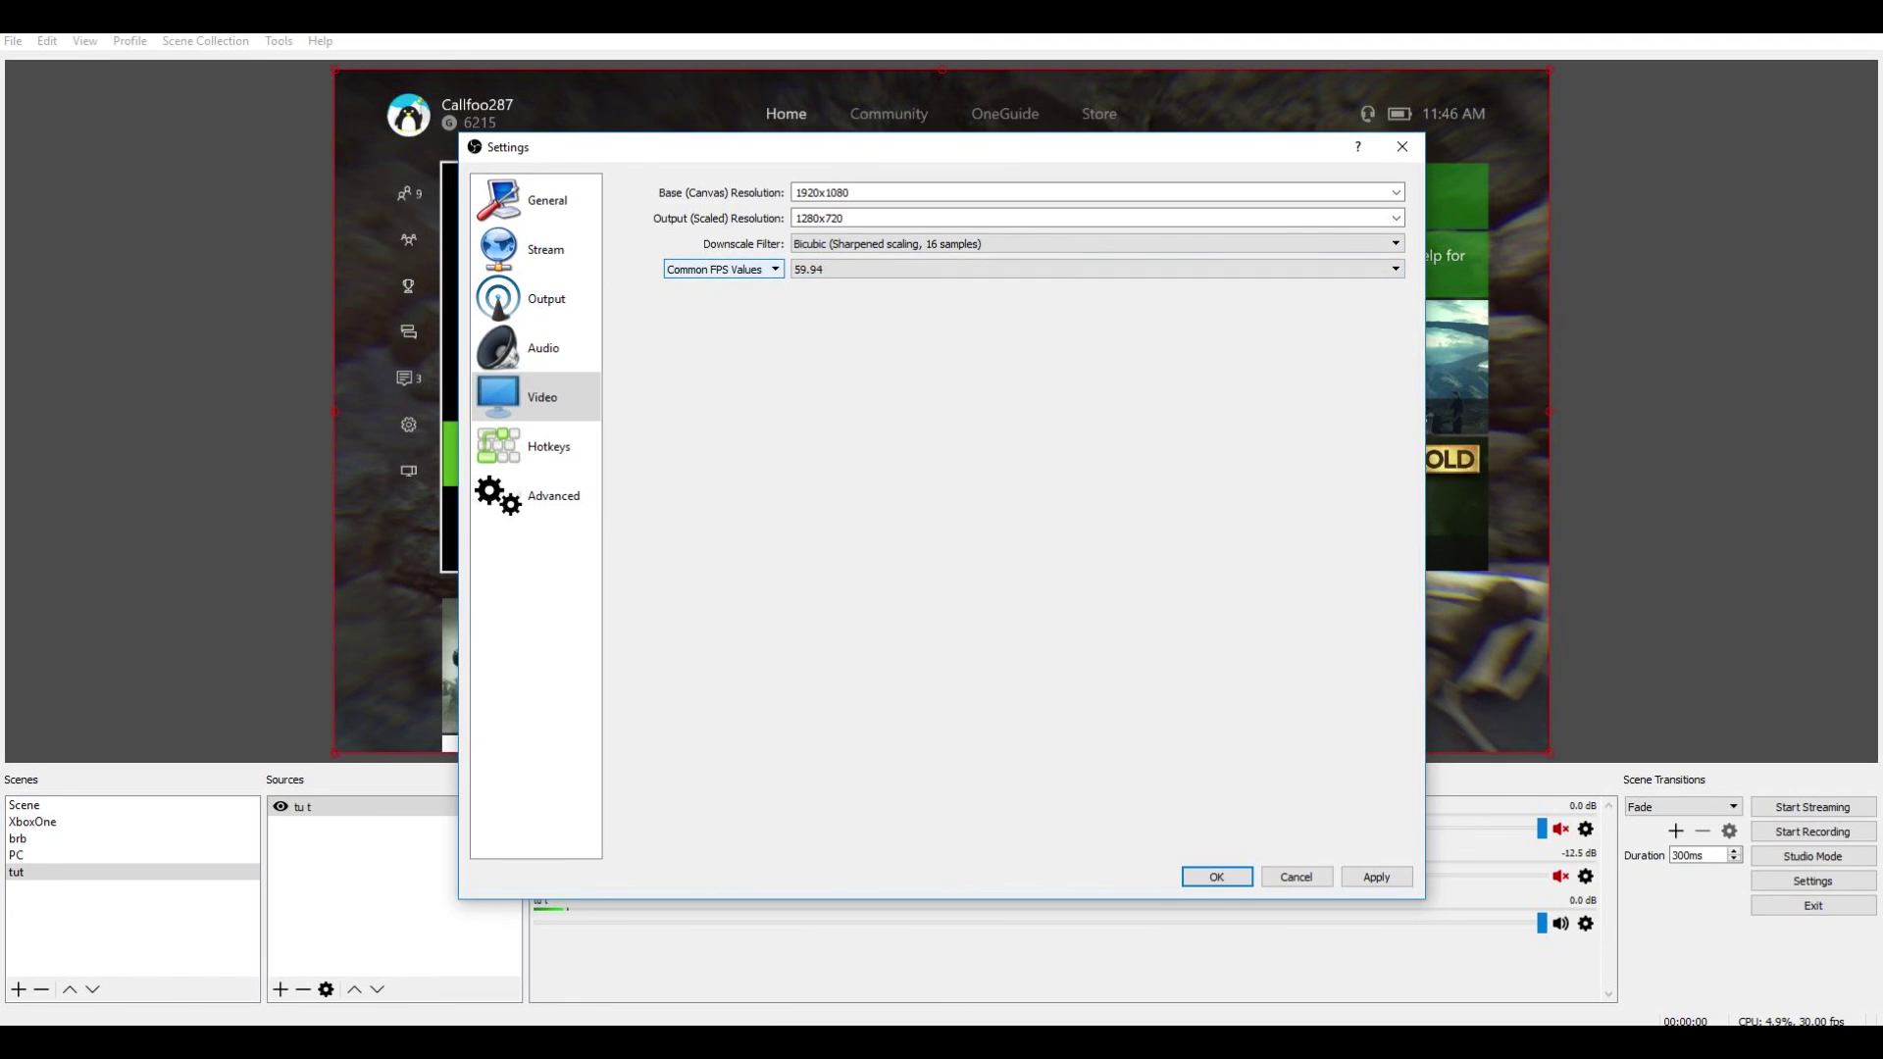
pyautogui.click(723, 269)
pyautogui.click(723, 269)
# - Select YouTube / YouTube Gaming as the service in the stream settings
pyautogui.click(543, 348)
pyautogui.click(545, 299)
pyautogui.click(545, 250)
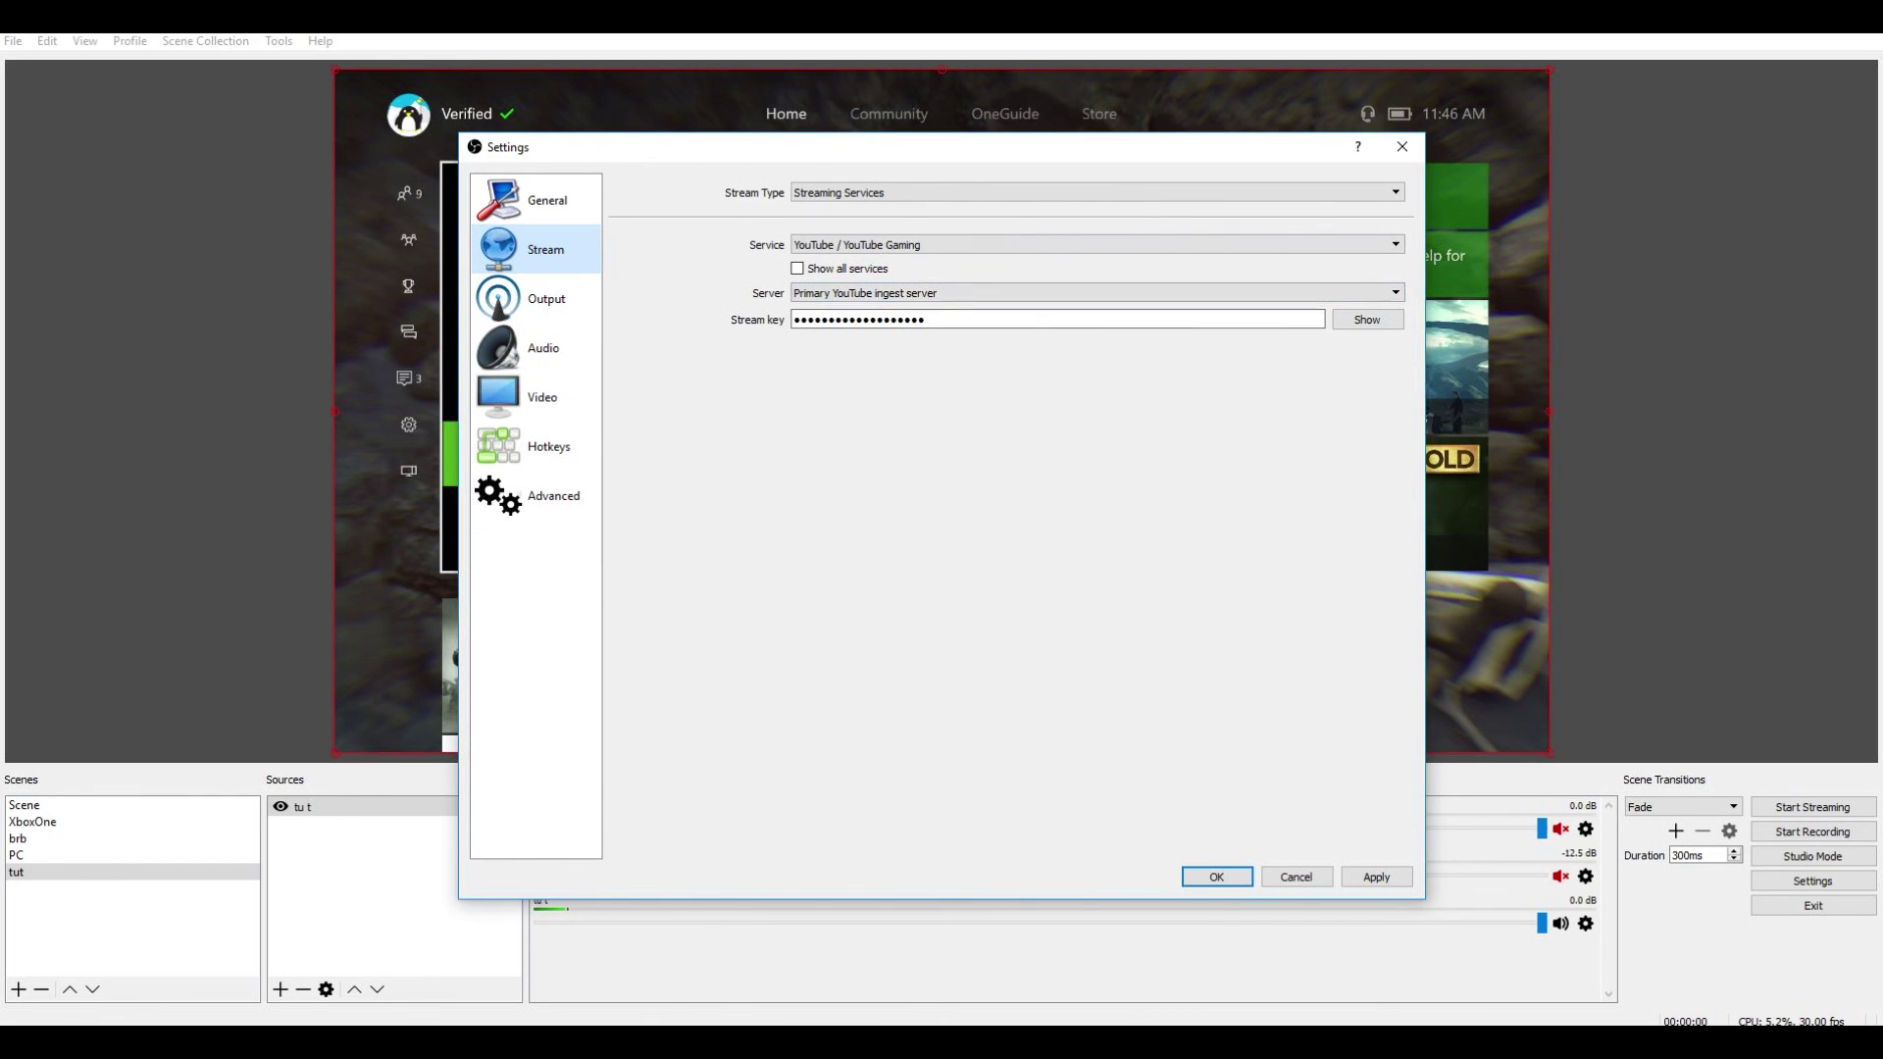
pyautogui.click(1079, 244)
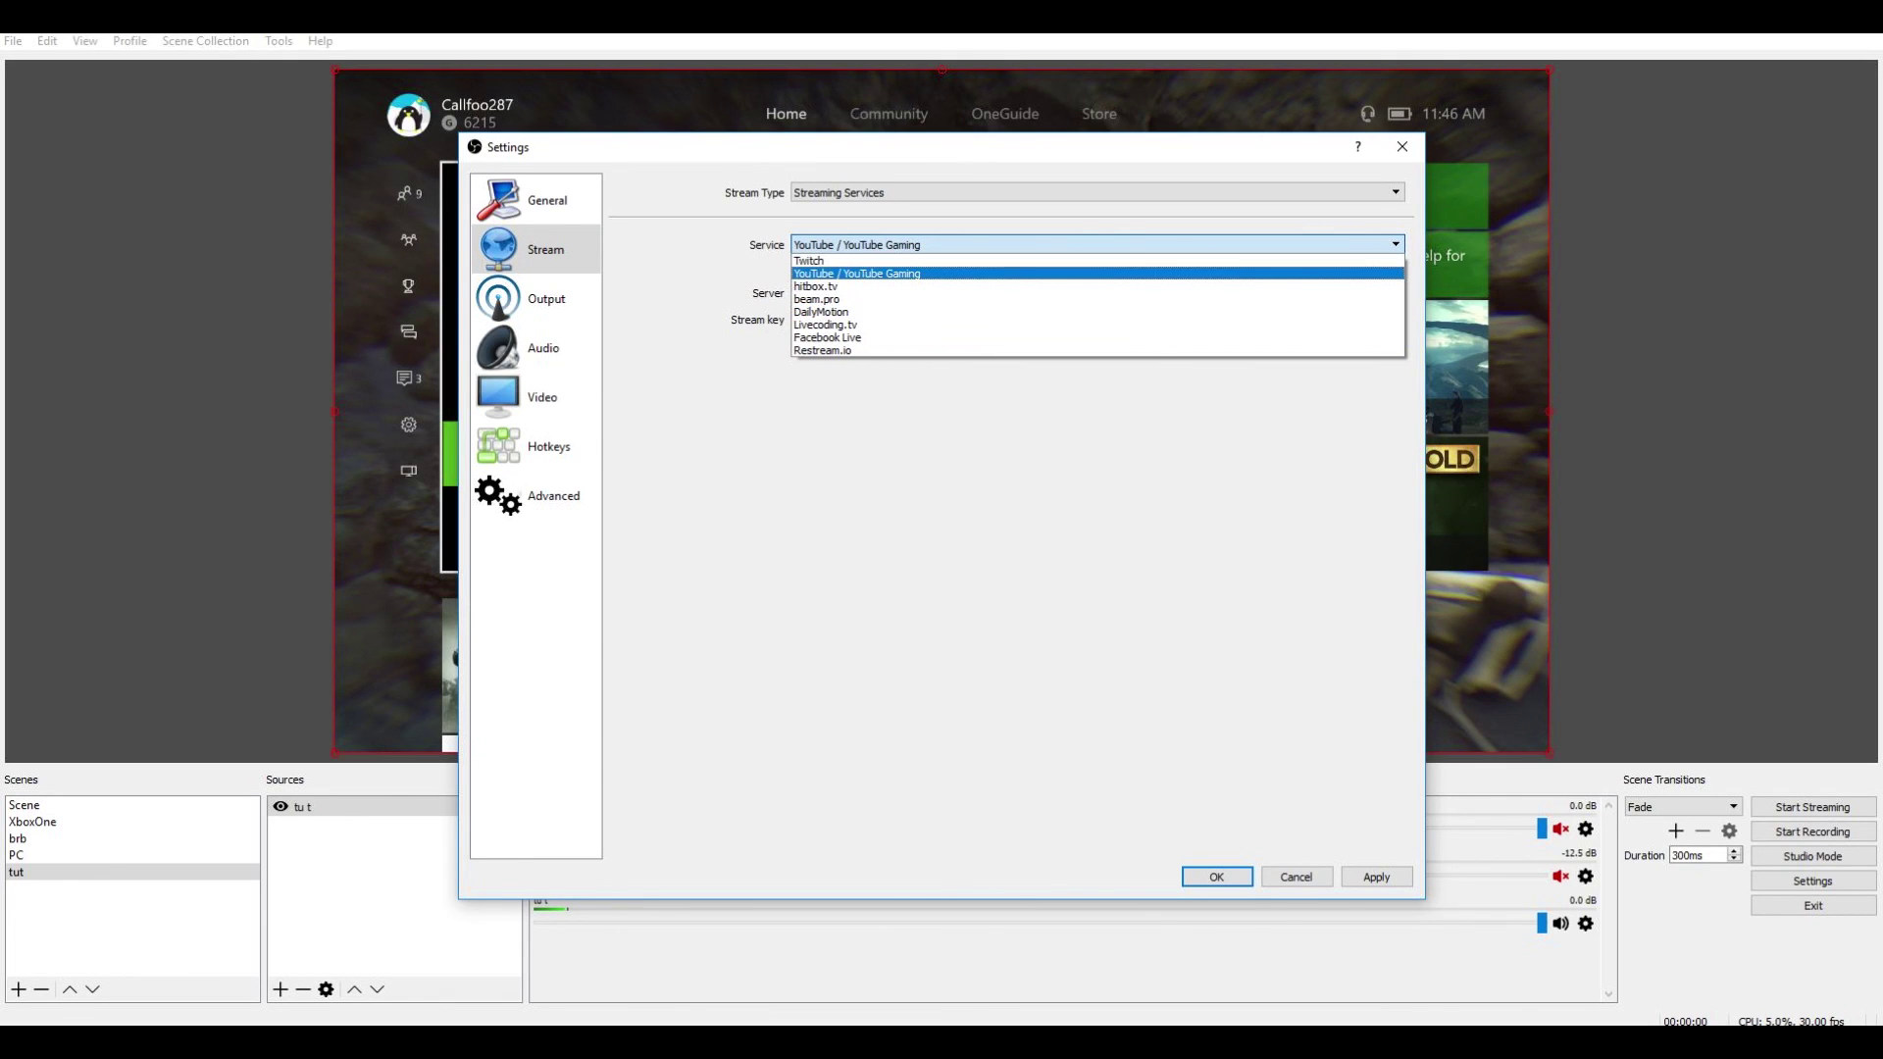
pyautogui.click(981, 274)
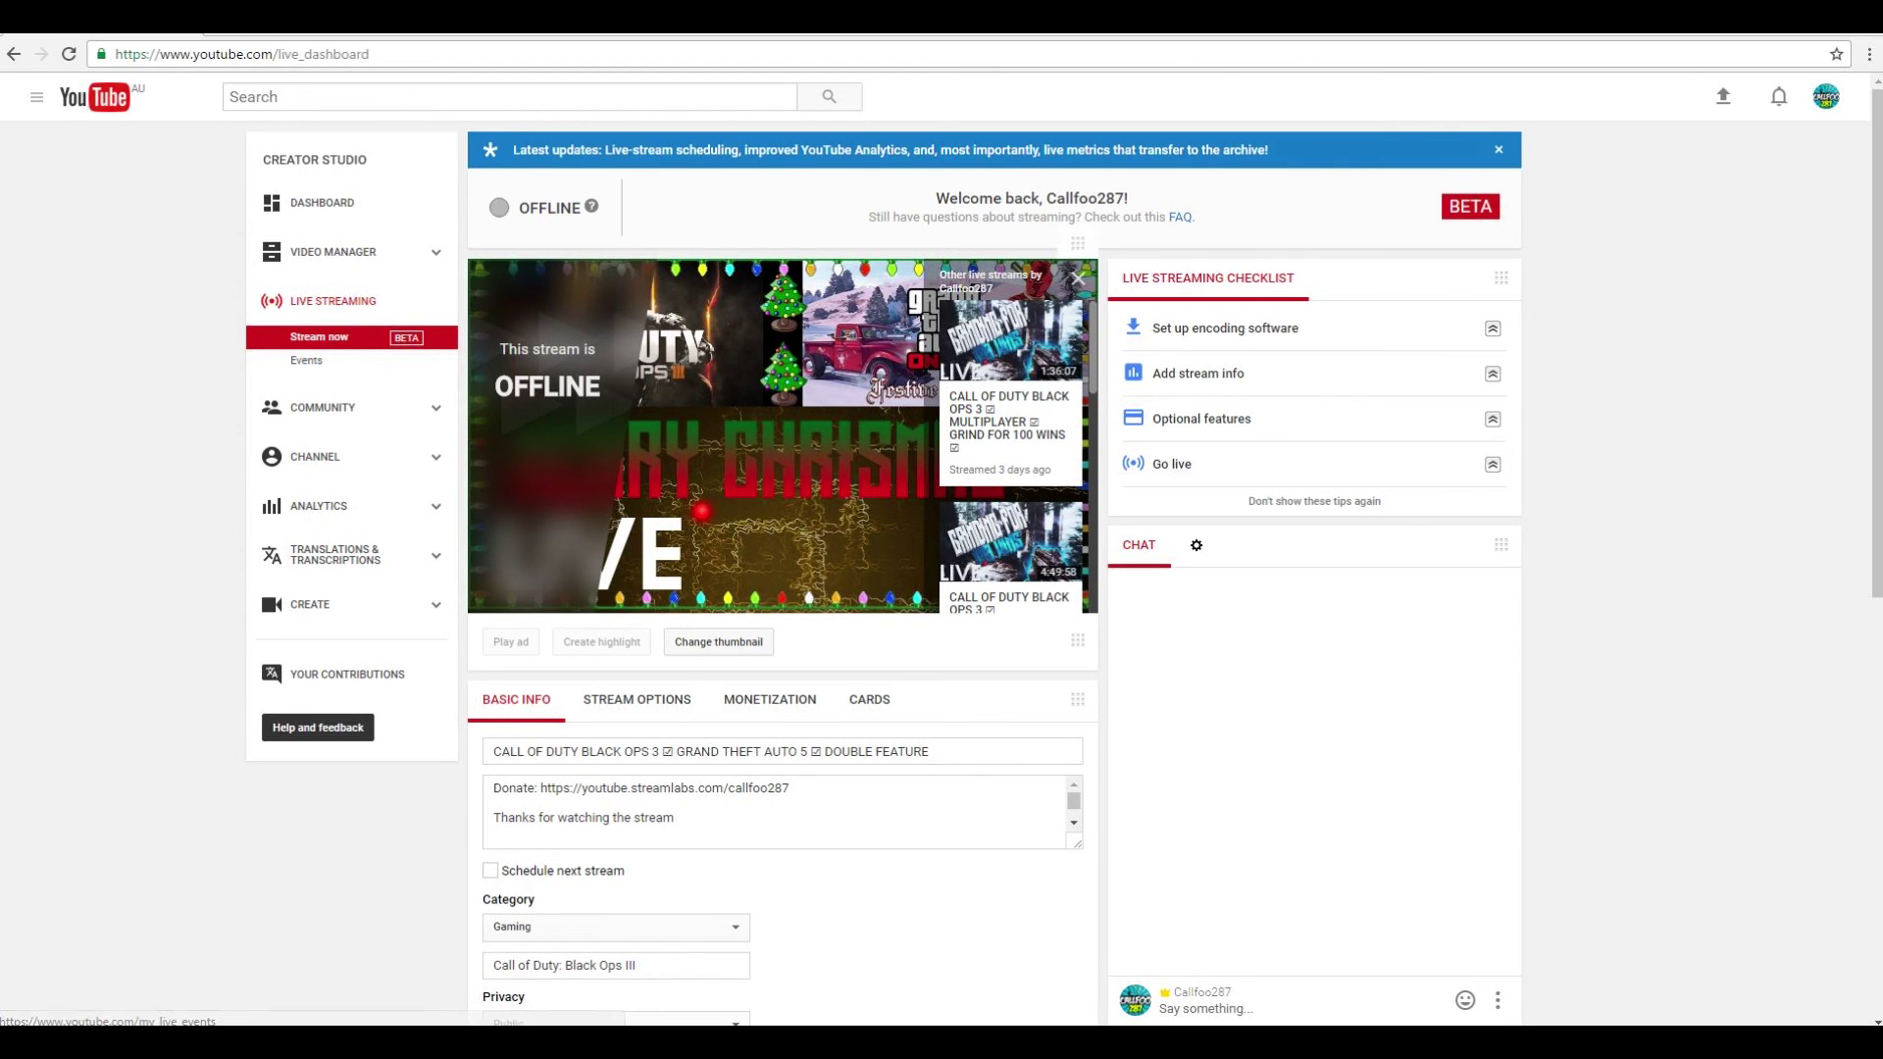
# - Locate the stream name/key in the Encoder Setup of YouTube's live dashboard, and return to OBS to save the settings
pyautogui.scroll(-3, 941, 549)
pyautogui.scroll(-2, 942, 549)
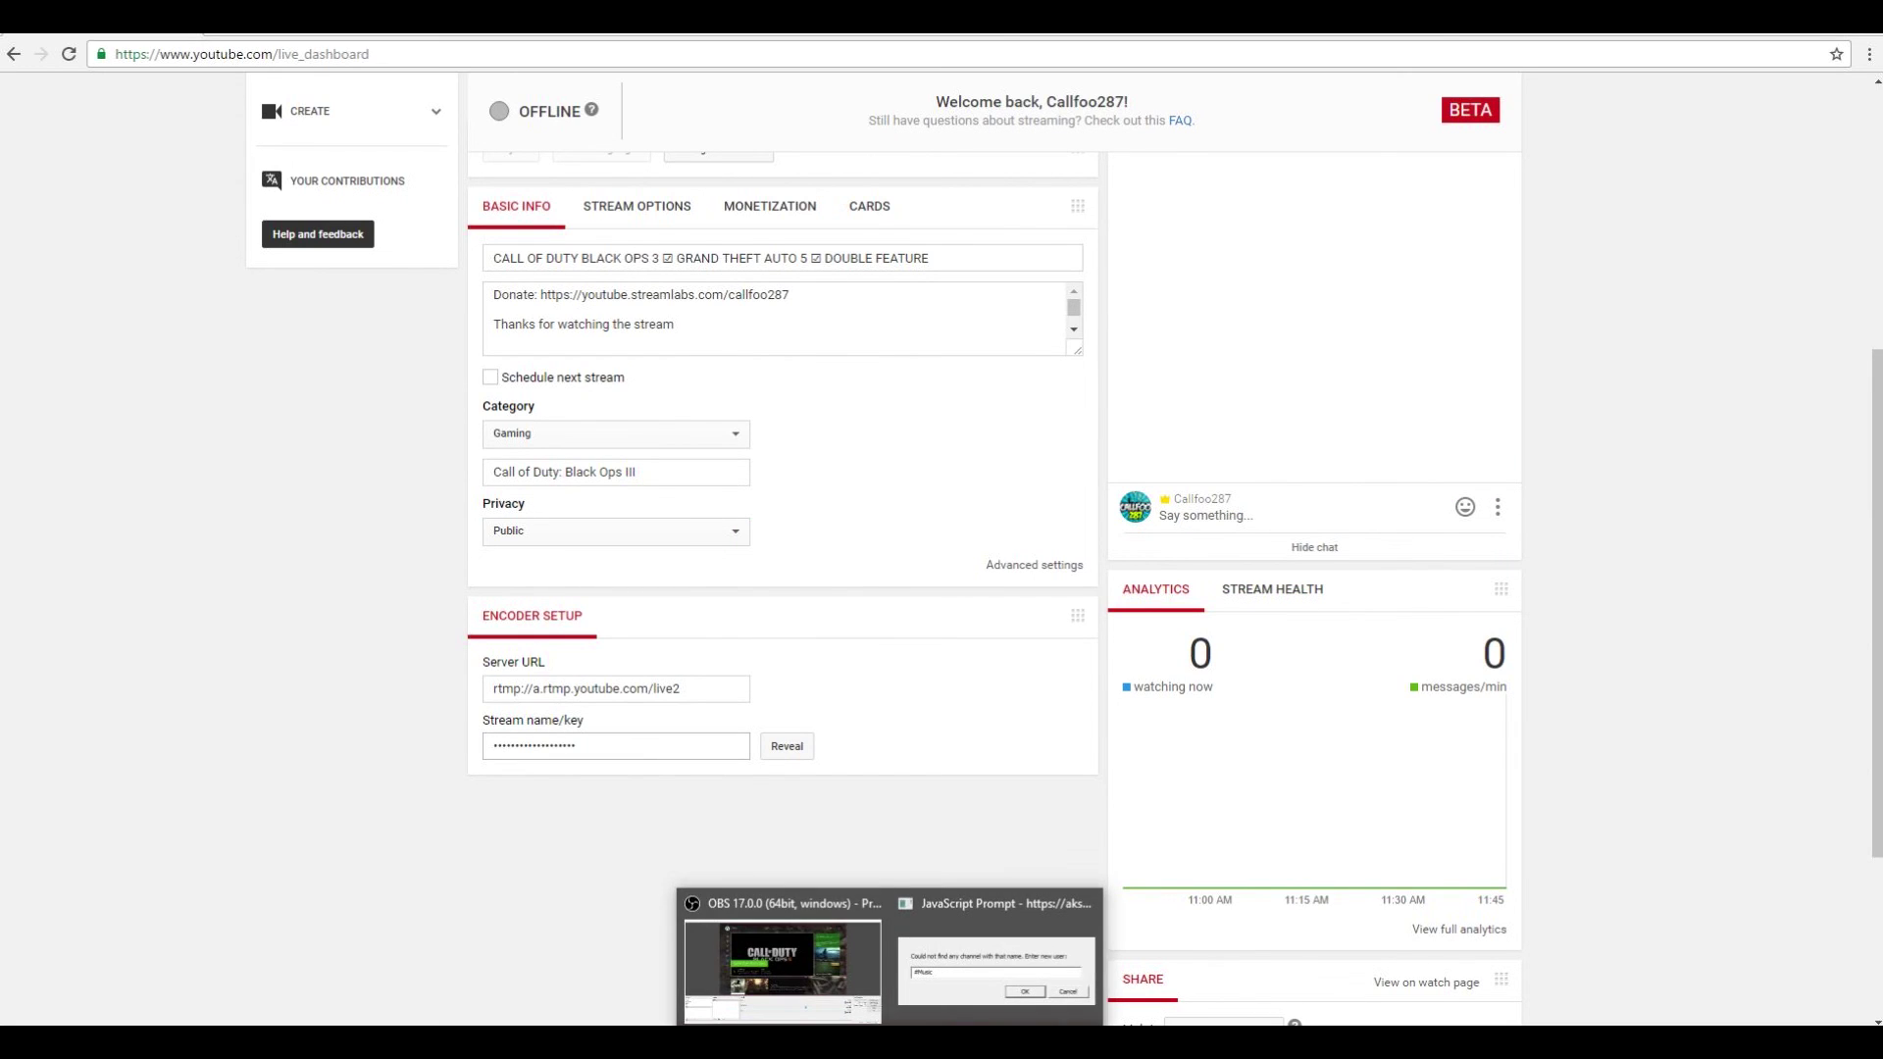
pyautogui.moveTo(891, 1040)
pyautogui.click(787, 969)
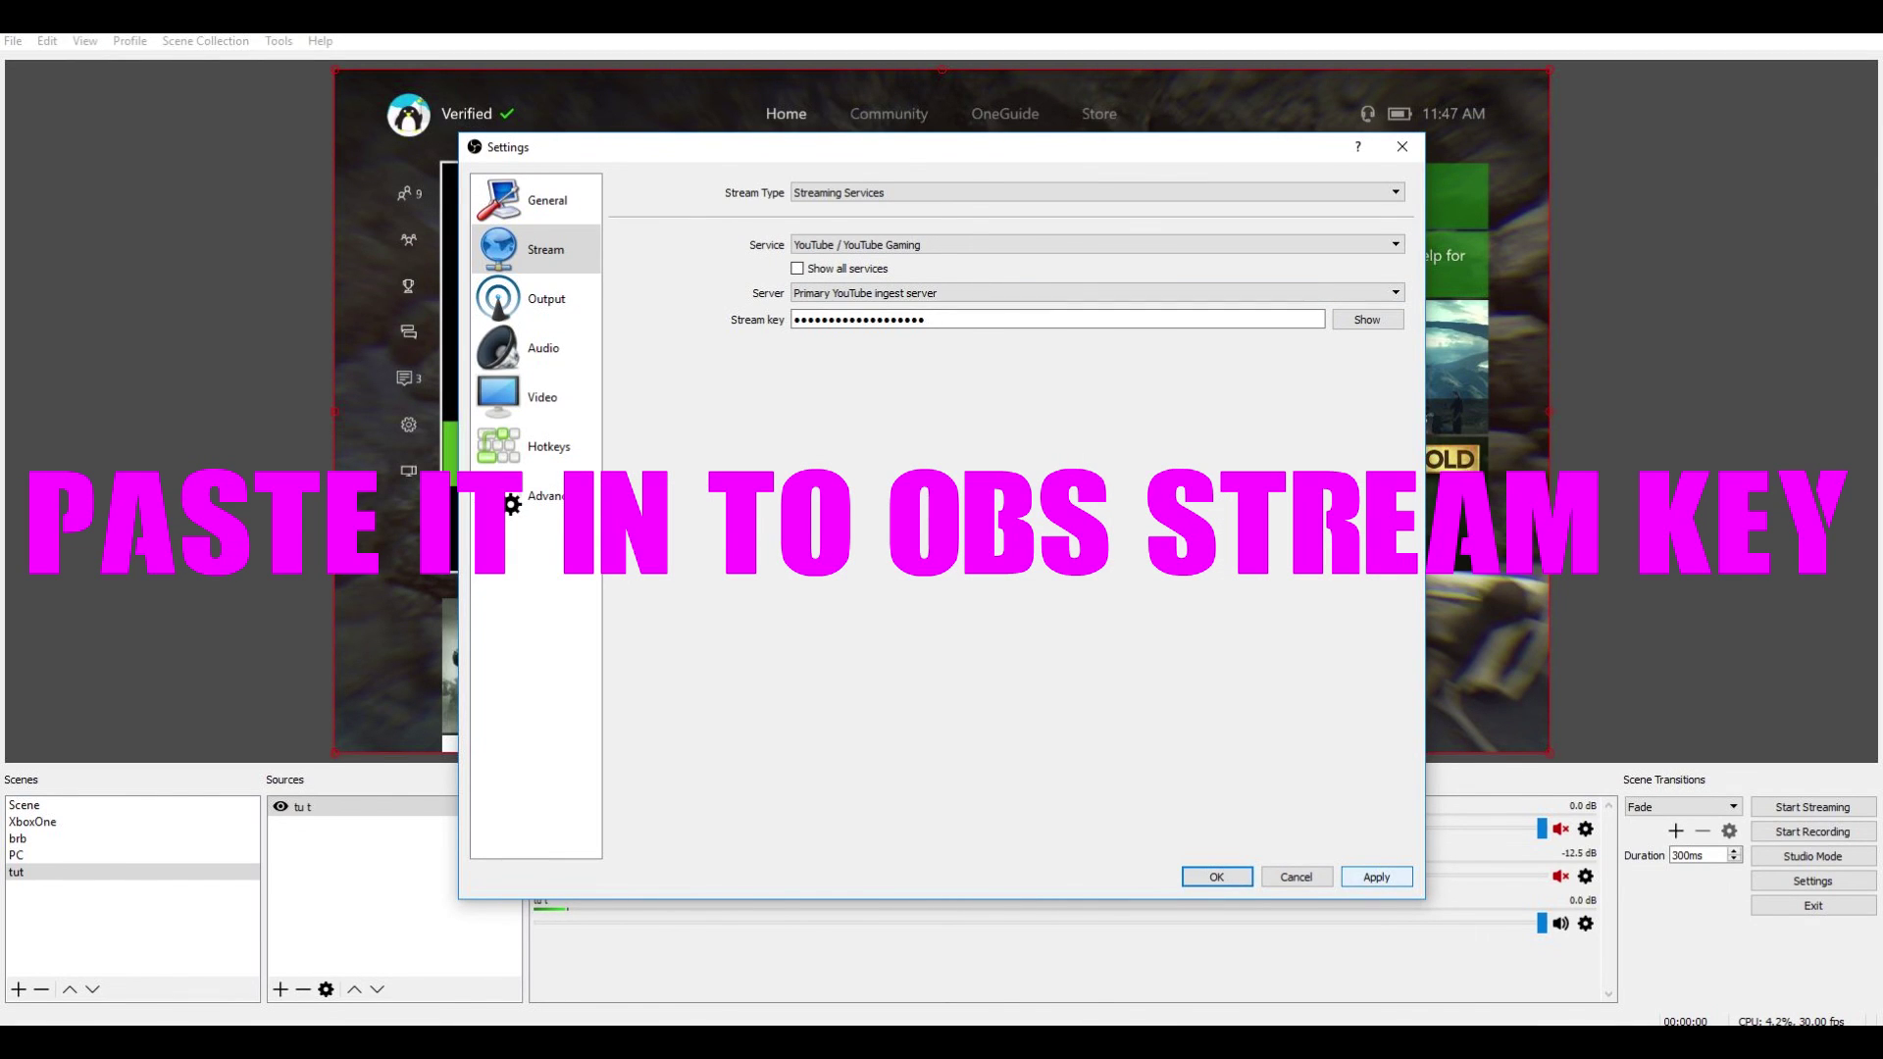
pyautogui.click(1216, 877)
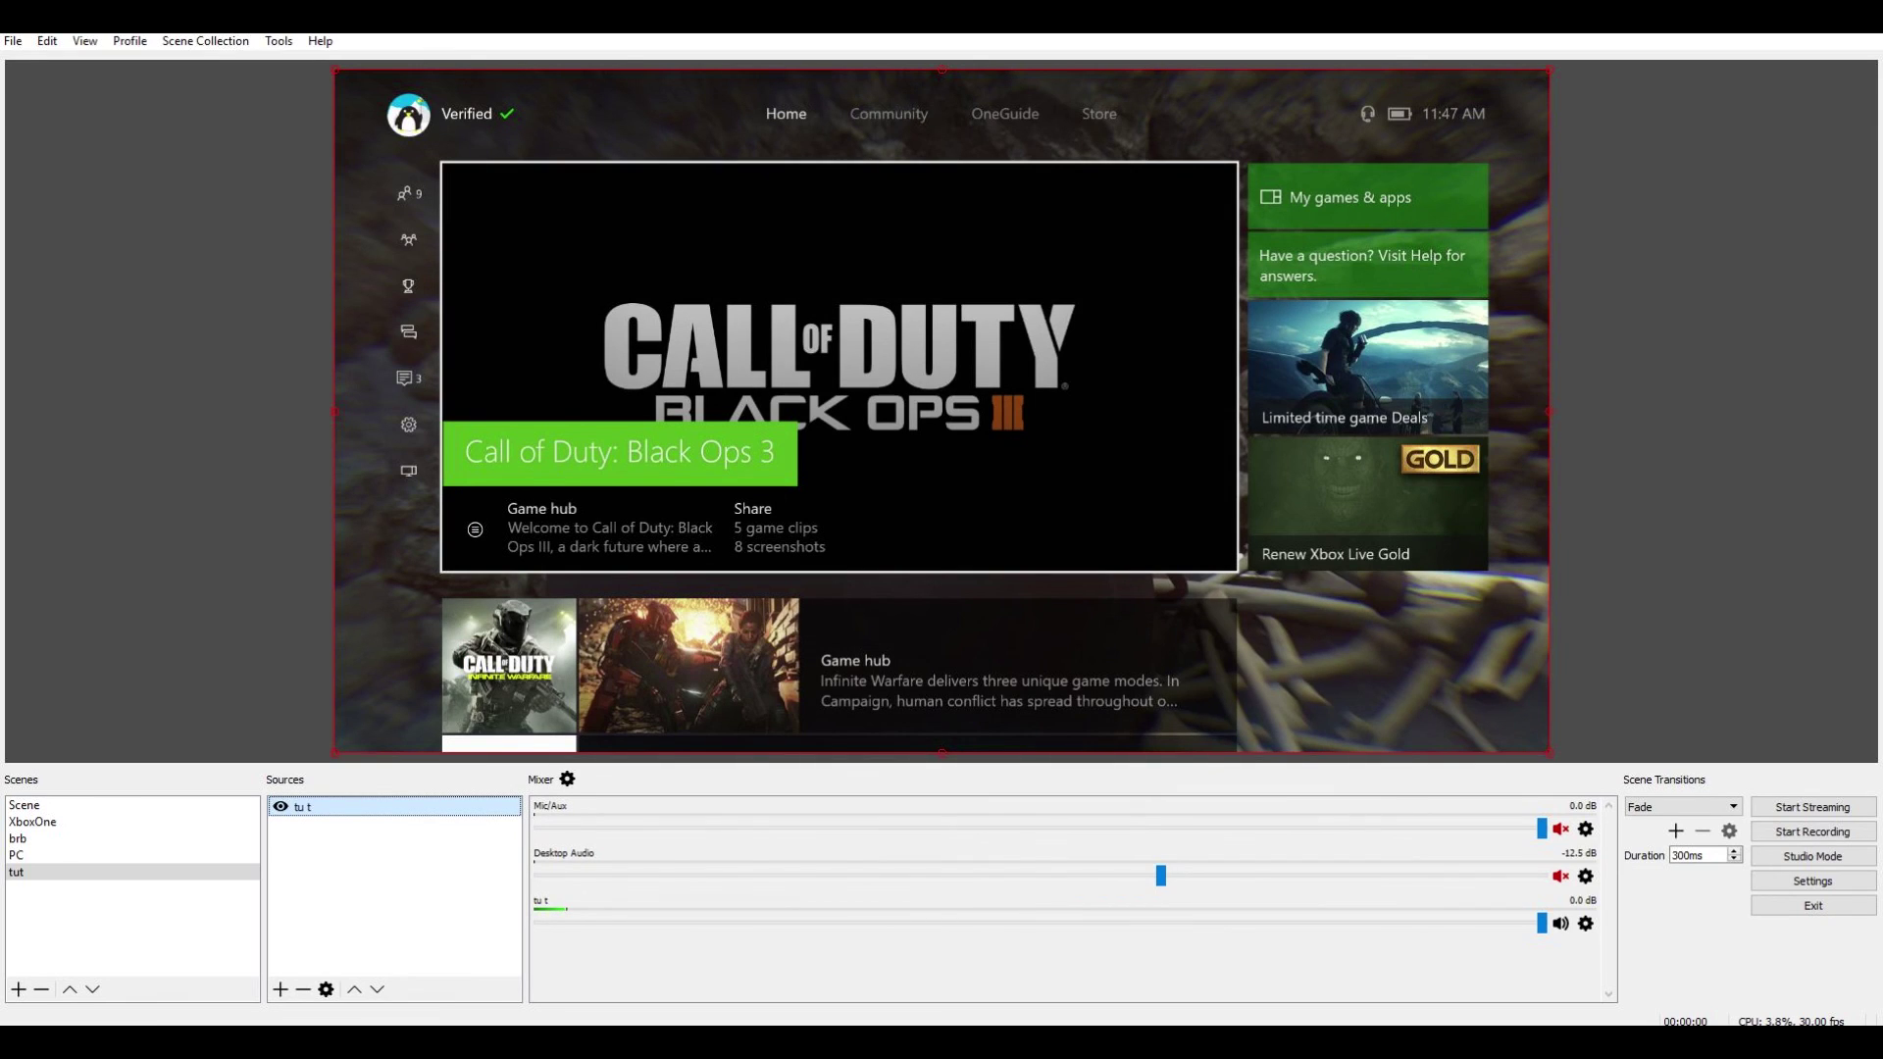